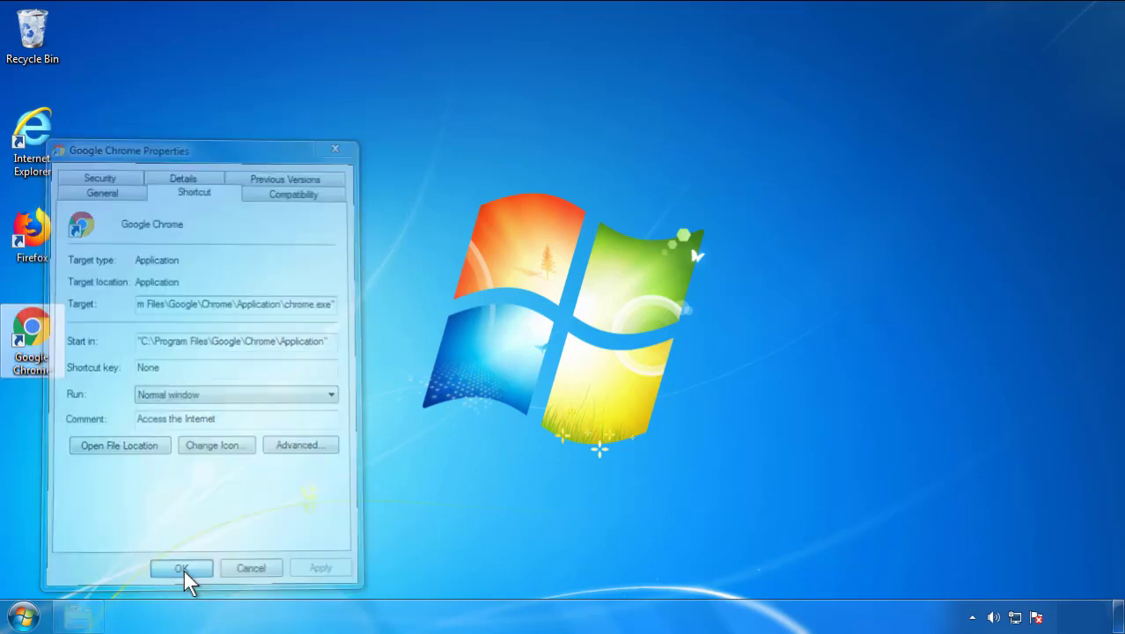
Dismiss the Google Chrome shortcut Properties dialog and bring up the Start menu.
left_click(23, 618)
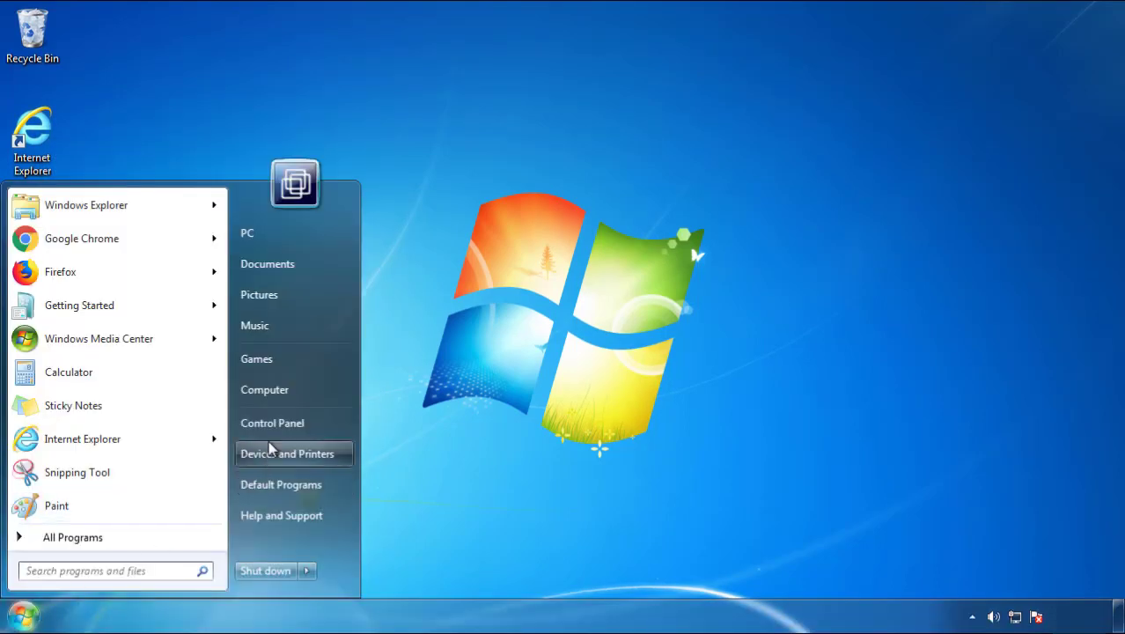
Open the installed programs list in Control Panel, sorted newest installed first.
left_click(281, 420)
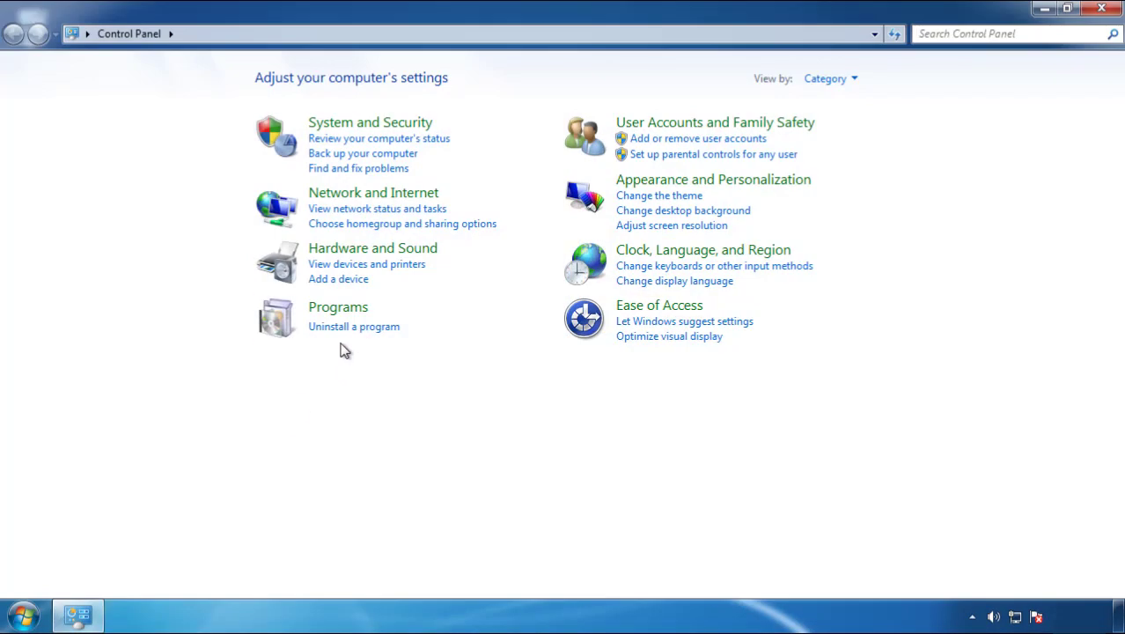
left_click(349, 325)
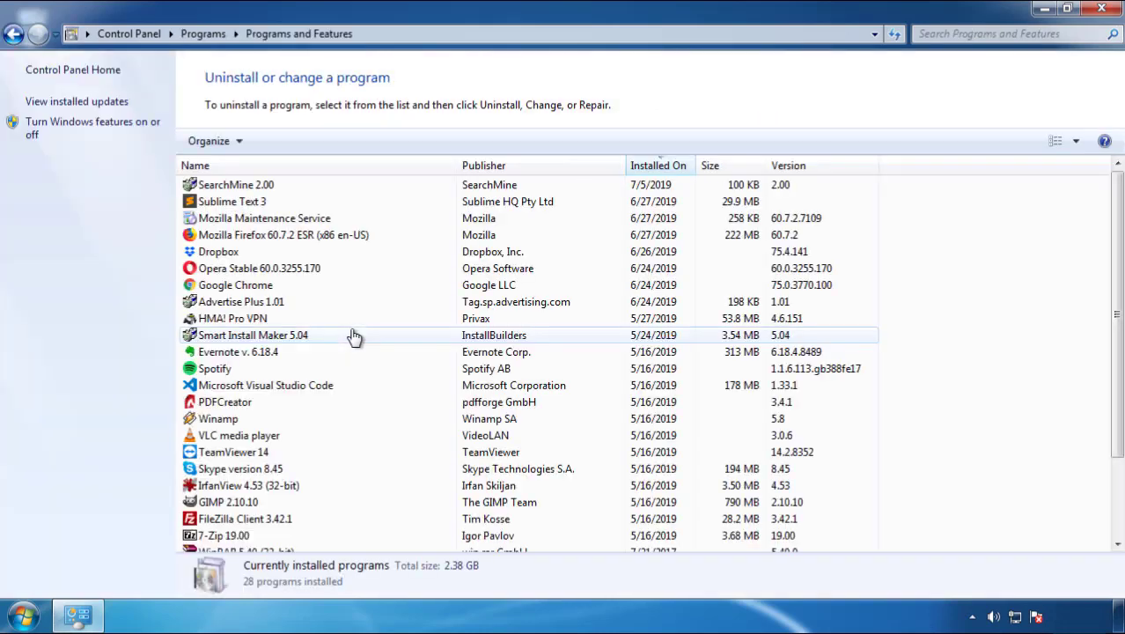
left_click(660, 167)
left_click(656, 172)
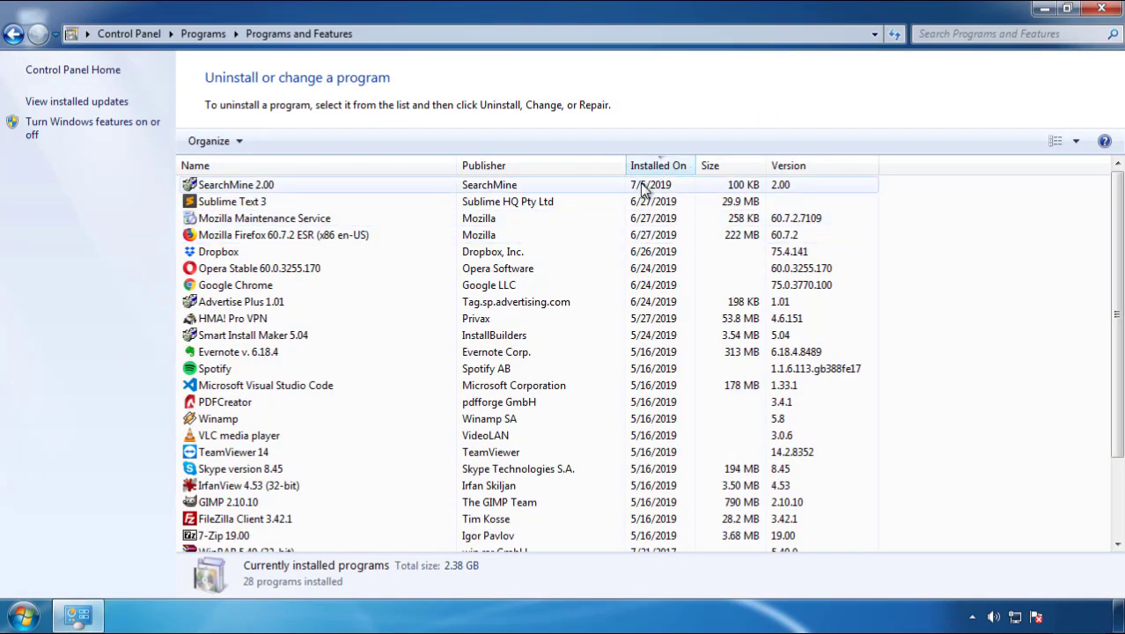
Uninstall SearchMine 2.00 through its removal wizard and close Programs and Features.
left_click(236, 186)
left_click(281, 142)
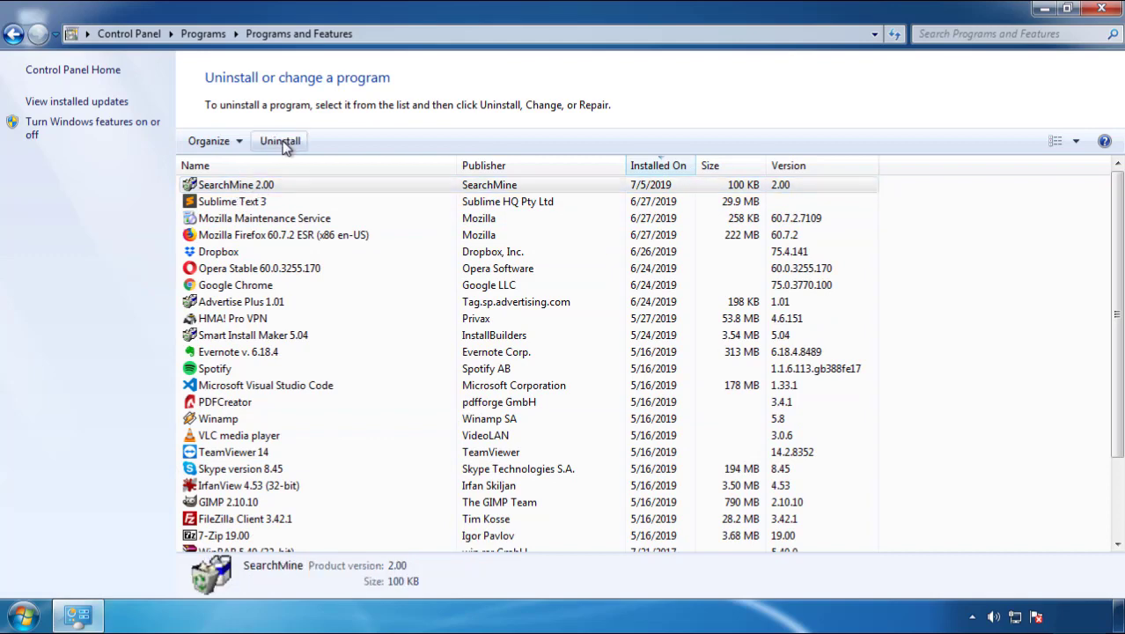
left_click(653, 466)
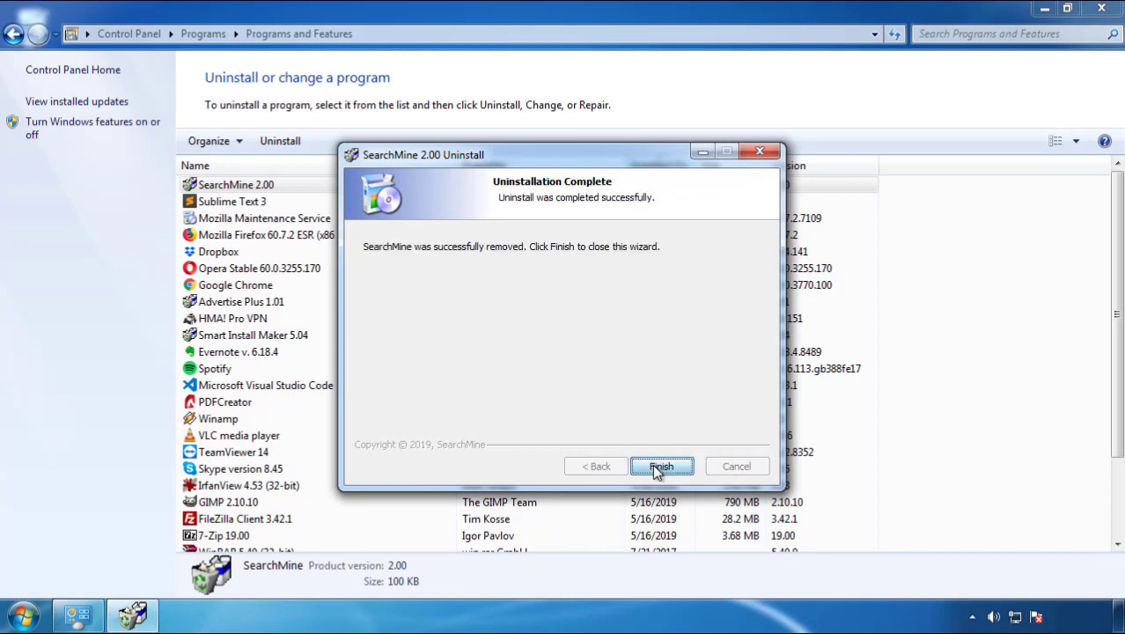
left_click(656, 466)
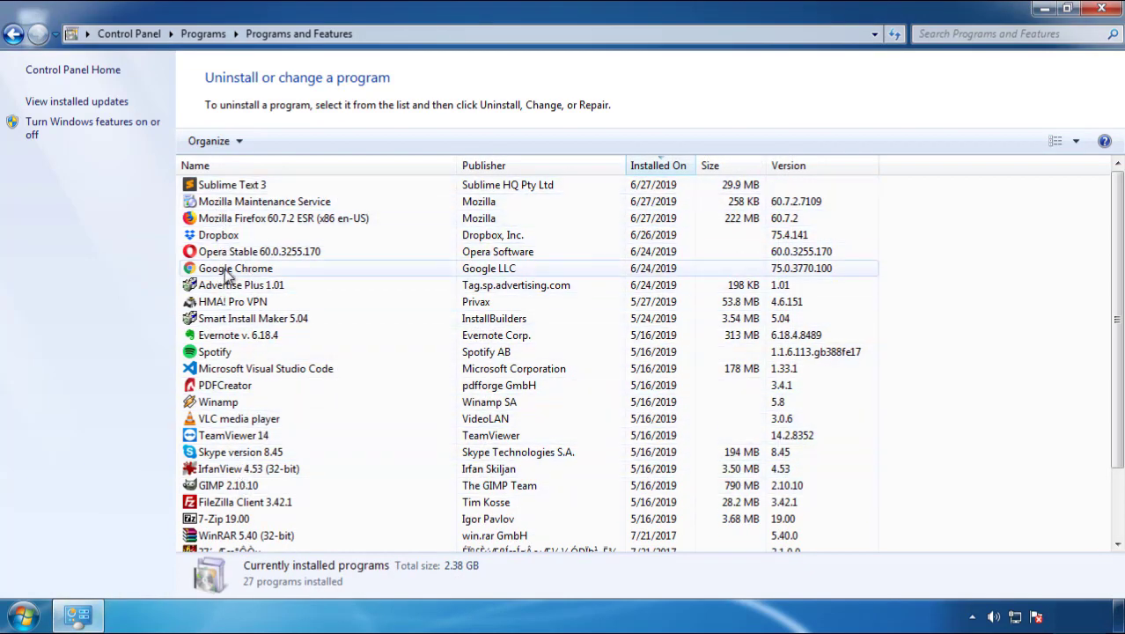
left_click(1102, 11)
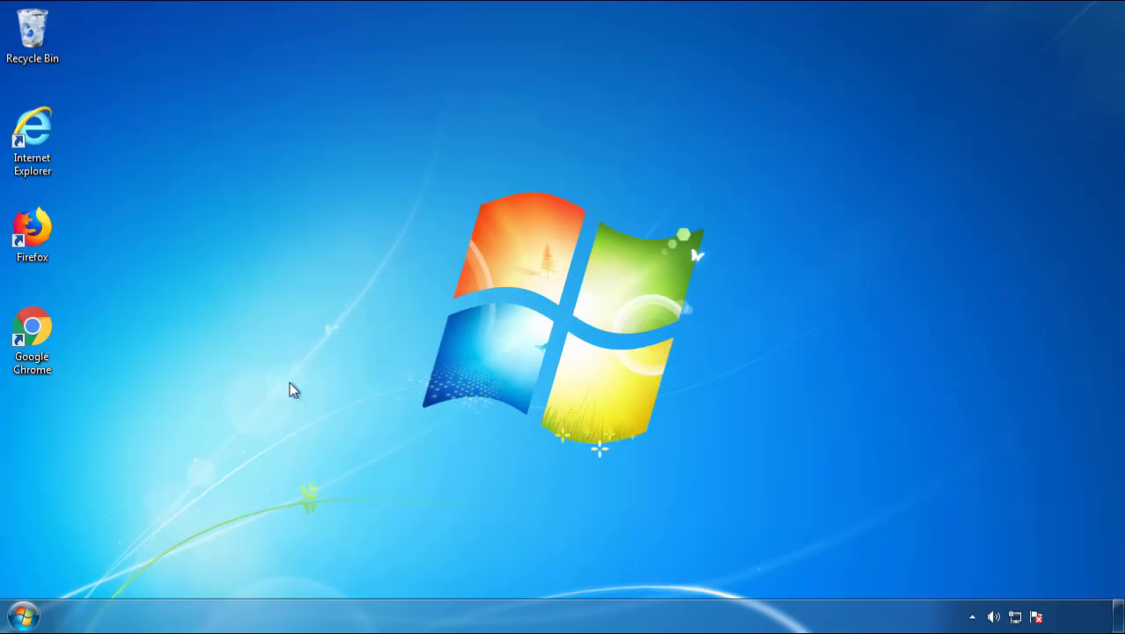
Restart the computer and choose Safe Mode from the boot options menu.
left_click(21, 619)
left_click(304, 571)
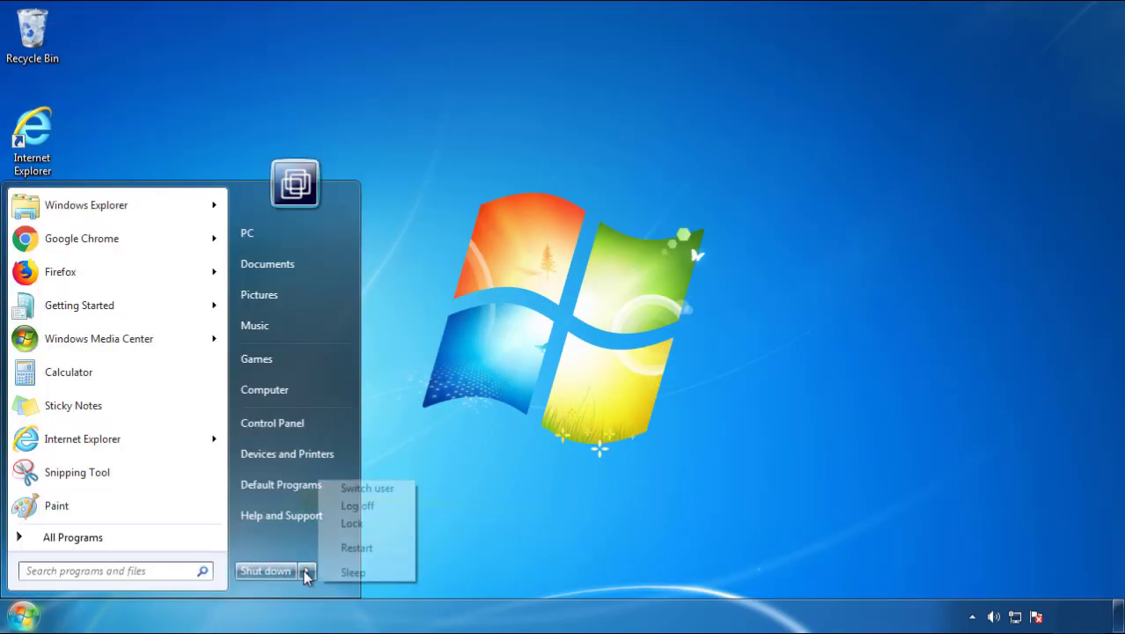
left_click(589, 480)
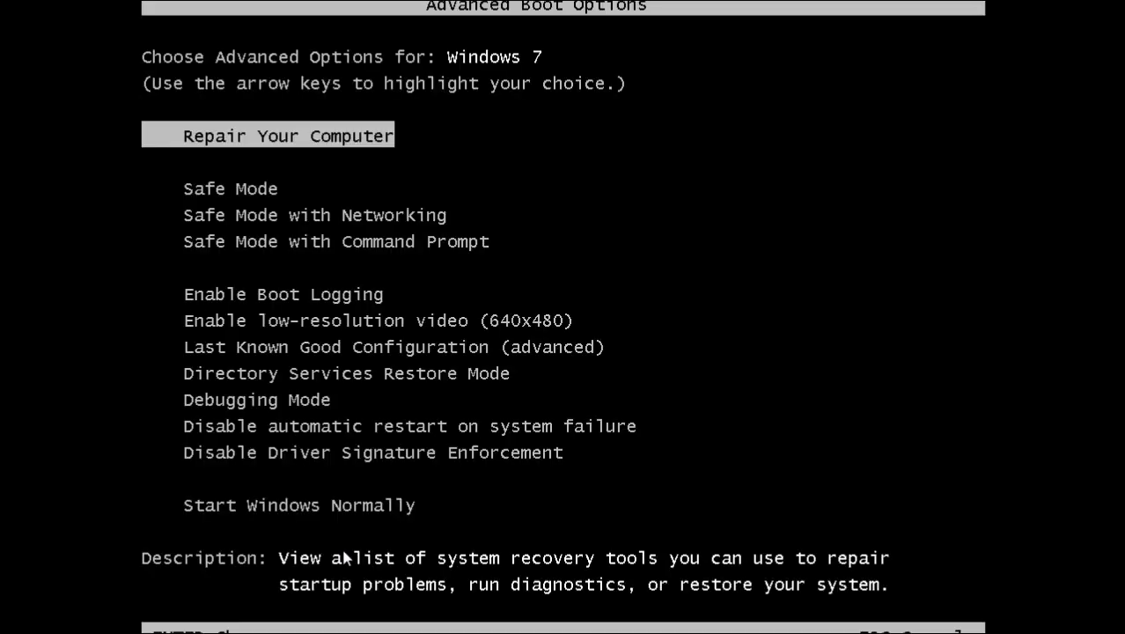
key("Down")
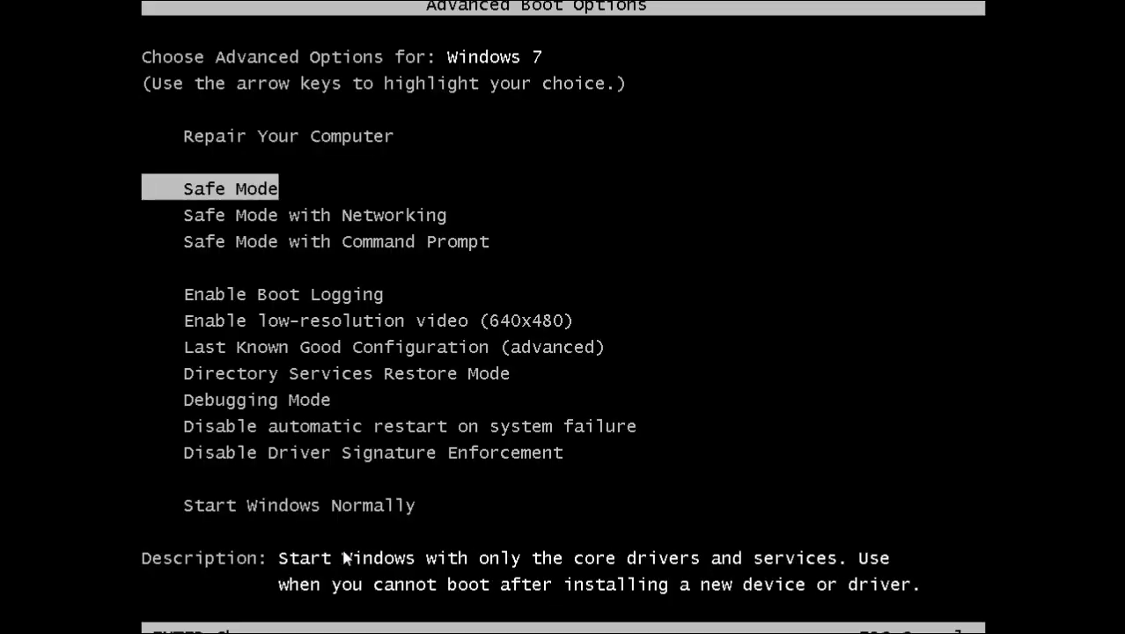
key("Return")
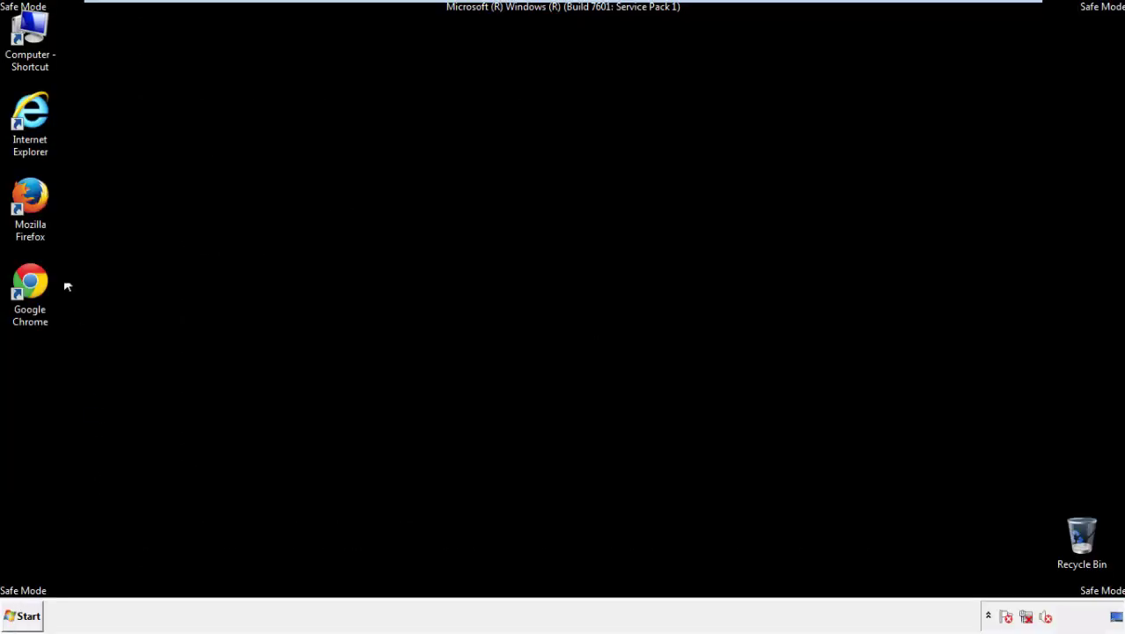
Launch Firefox, decline the default-browser prompt, and keep the menu bar visible.
double_click(41, 205)
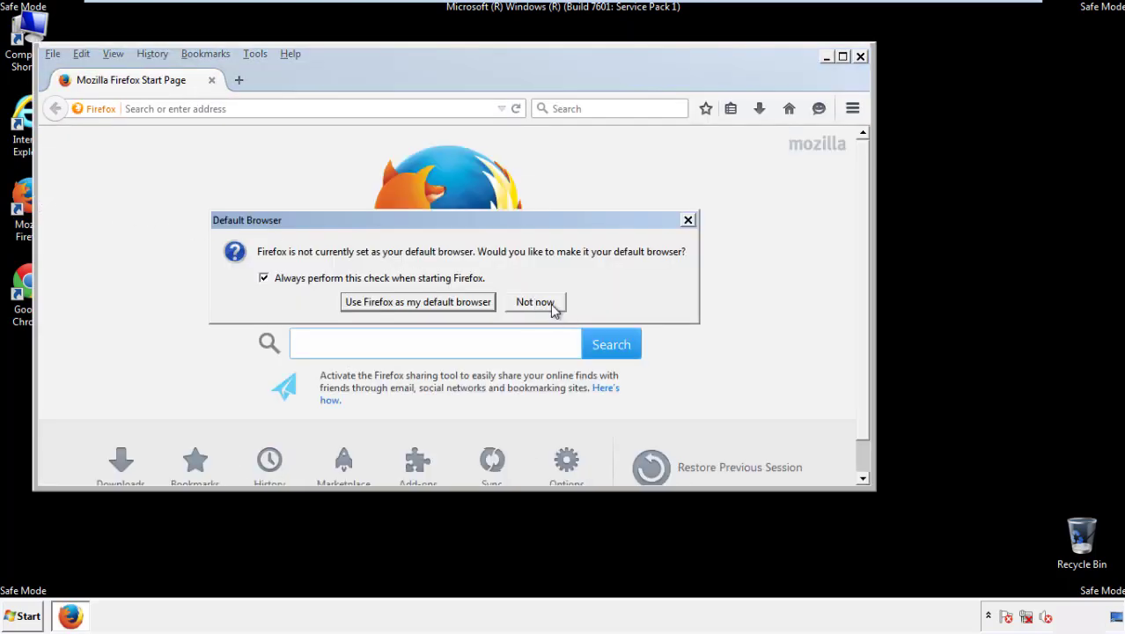
left_click(548, 302)
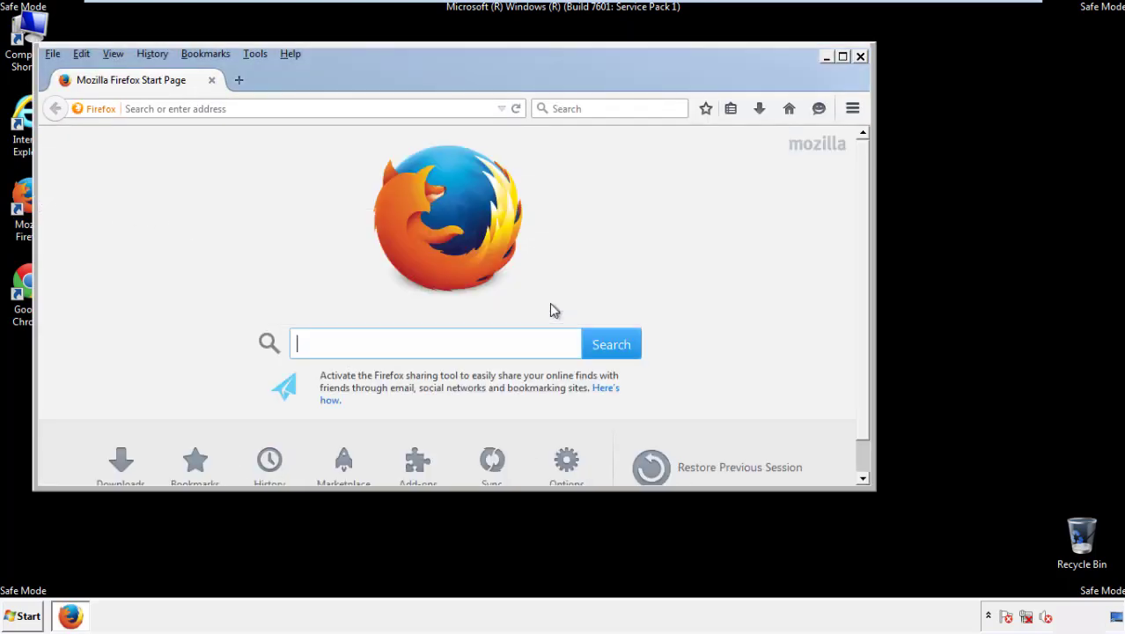
right_click(346, 77)
left_click(379, 134)
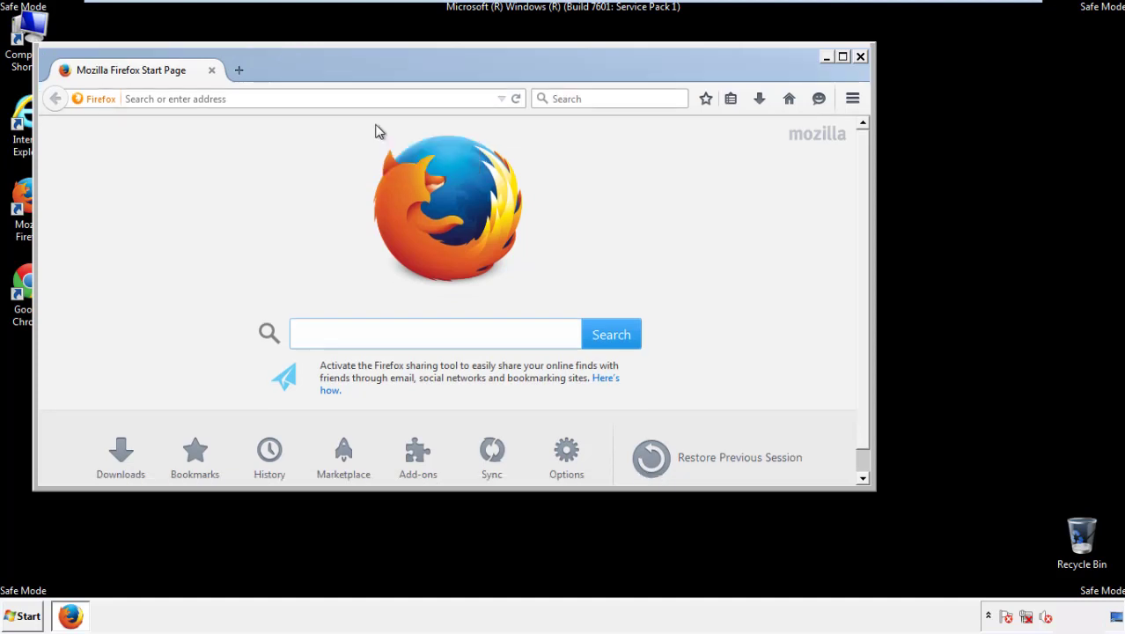
right_click(355, 73)
left_click(365, 134)
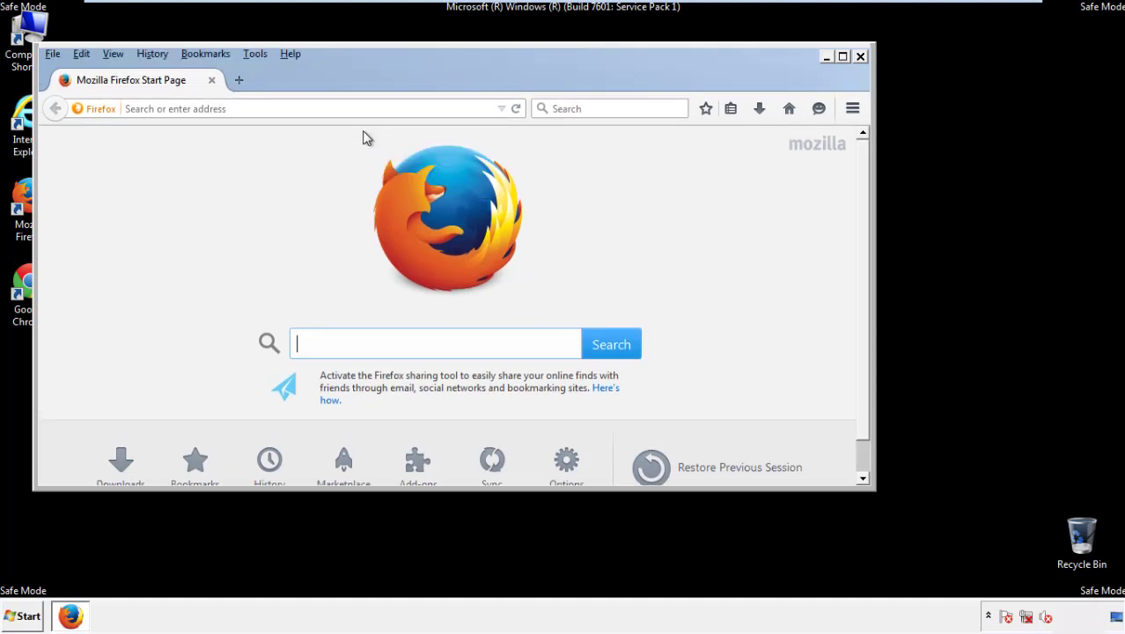
Clear Recent History for time range Everything, with all data types including Offline Website Data and Site Preferences.
left_click(154, 55)
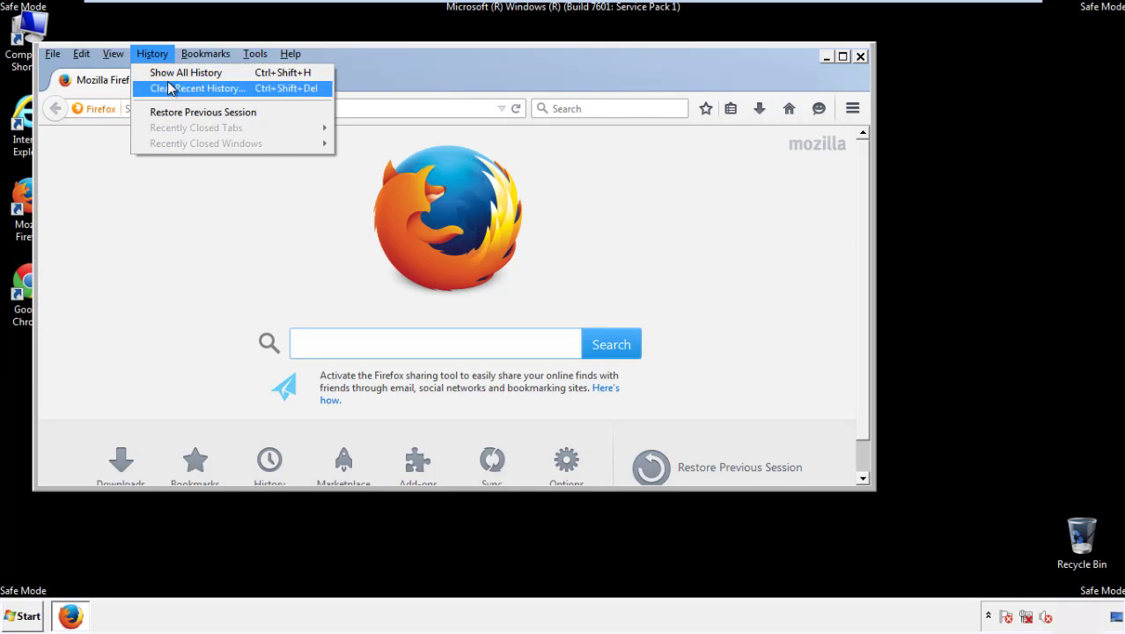
left_click(169, 88)
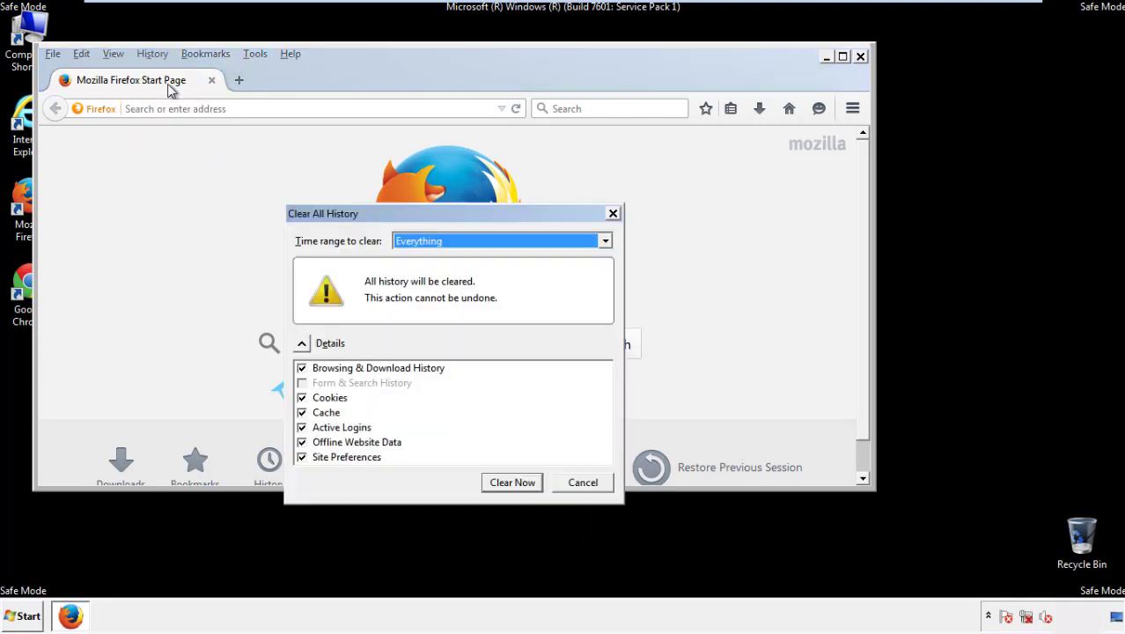
left_click(414, 242)
left_click(423, 331)
left_click(302, 442)
left_click(302, 442)
left_click(303, 460)
left_click(303, 459)
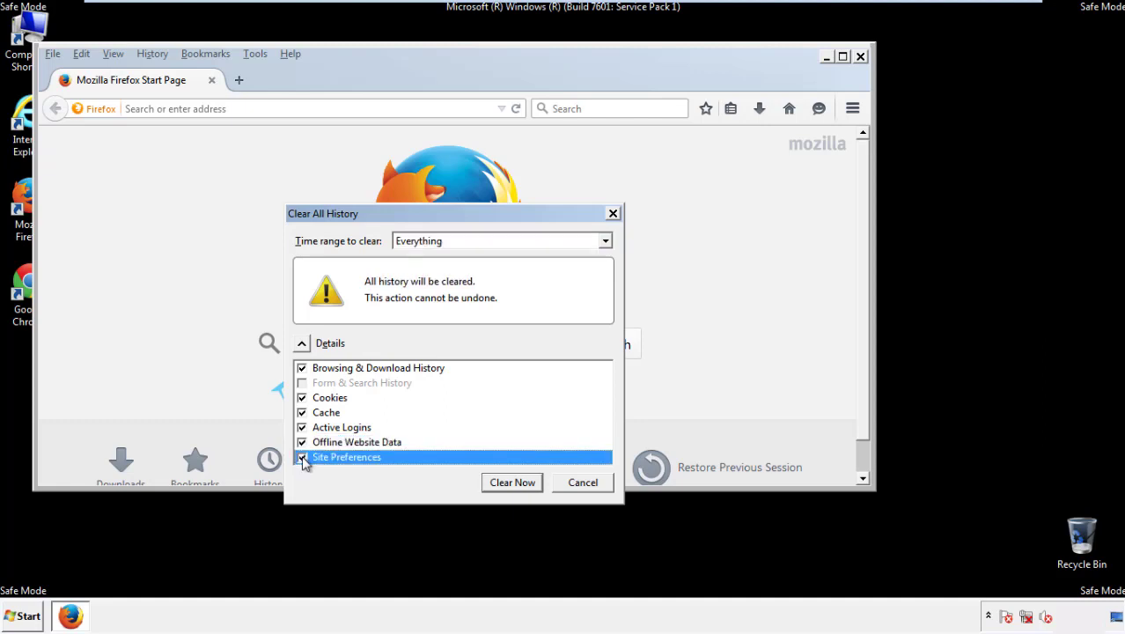
left_click(512, 485)
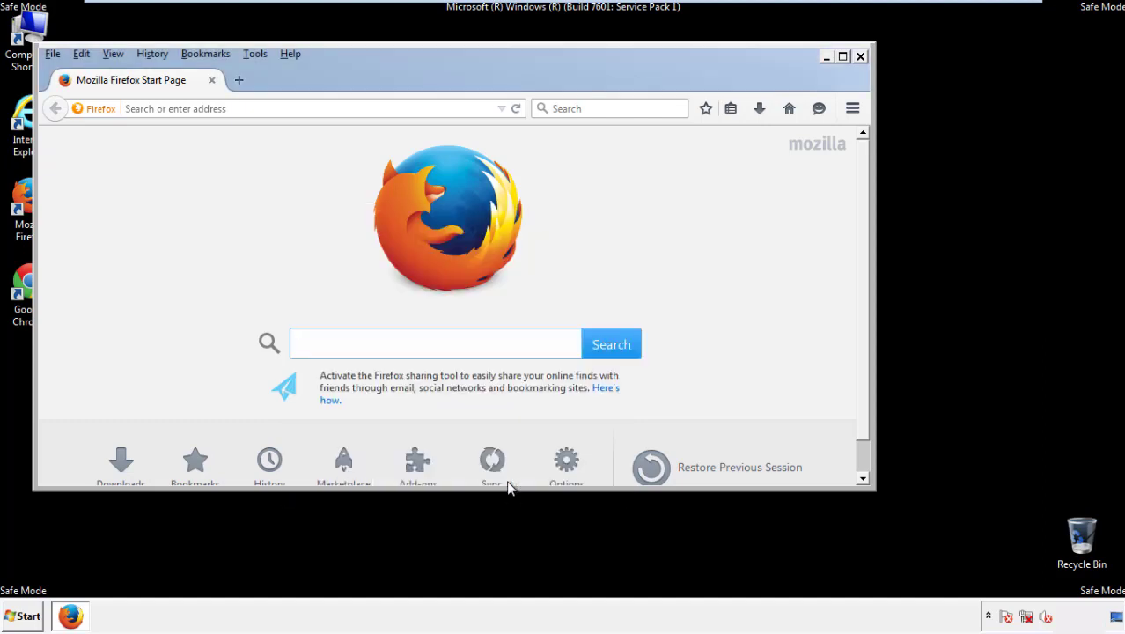
Refresh Firefox to its defaults from Troubleshooting Information, declining the default-browser prompt afterwards.
left_click(289, 53)
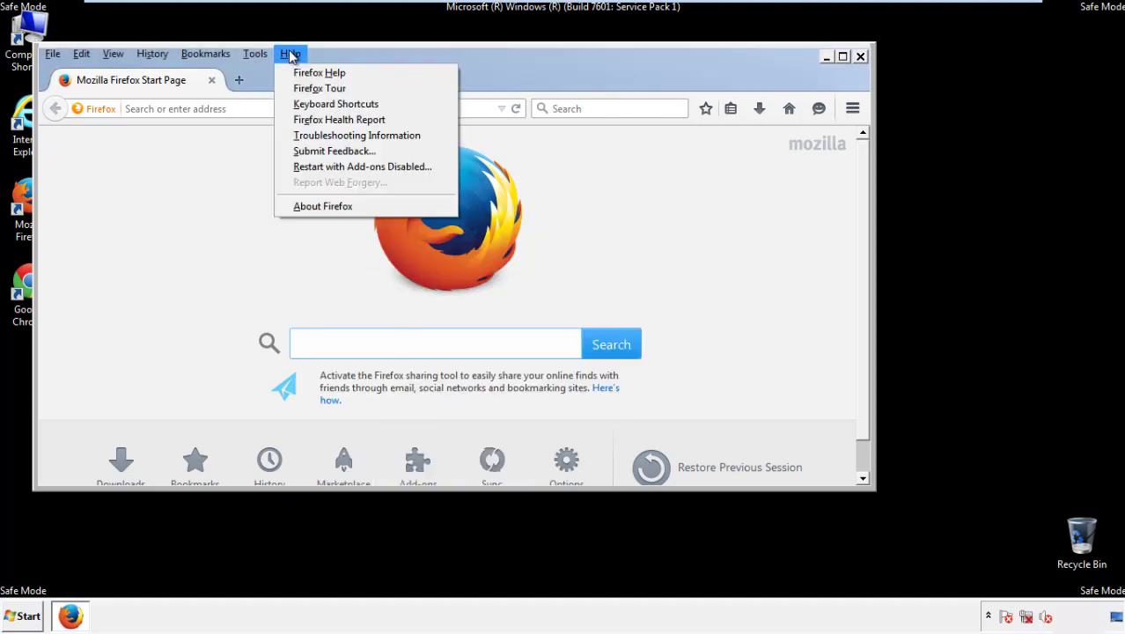
left_click(325, 134)
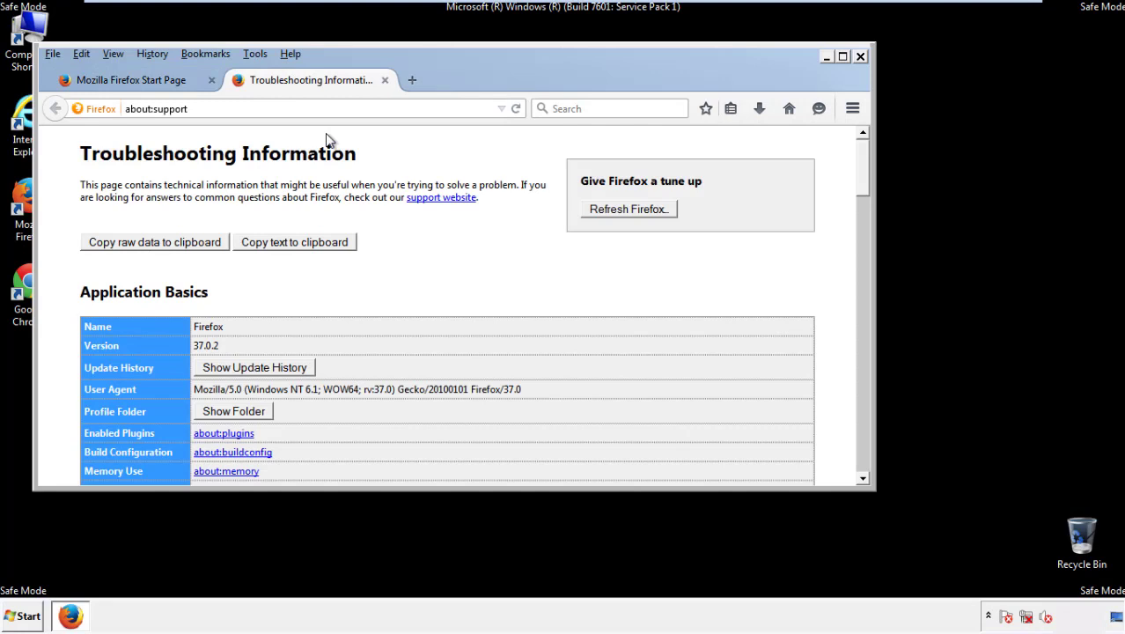
left_click(652, 213)
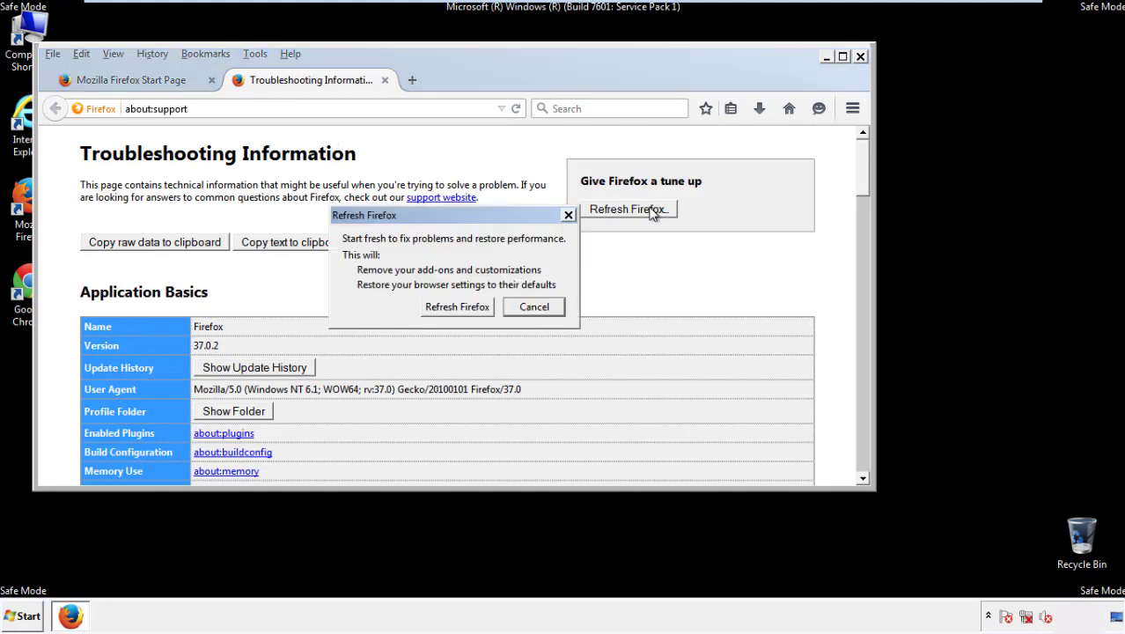
left_click(457, 308)
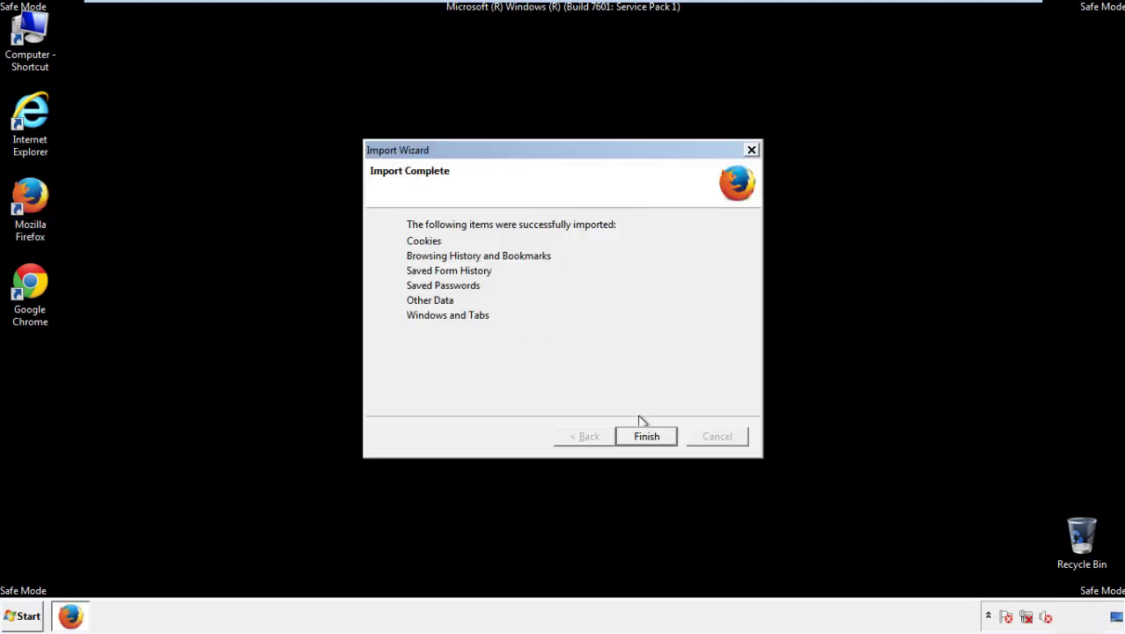
left_click(648, 437)
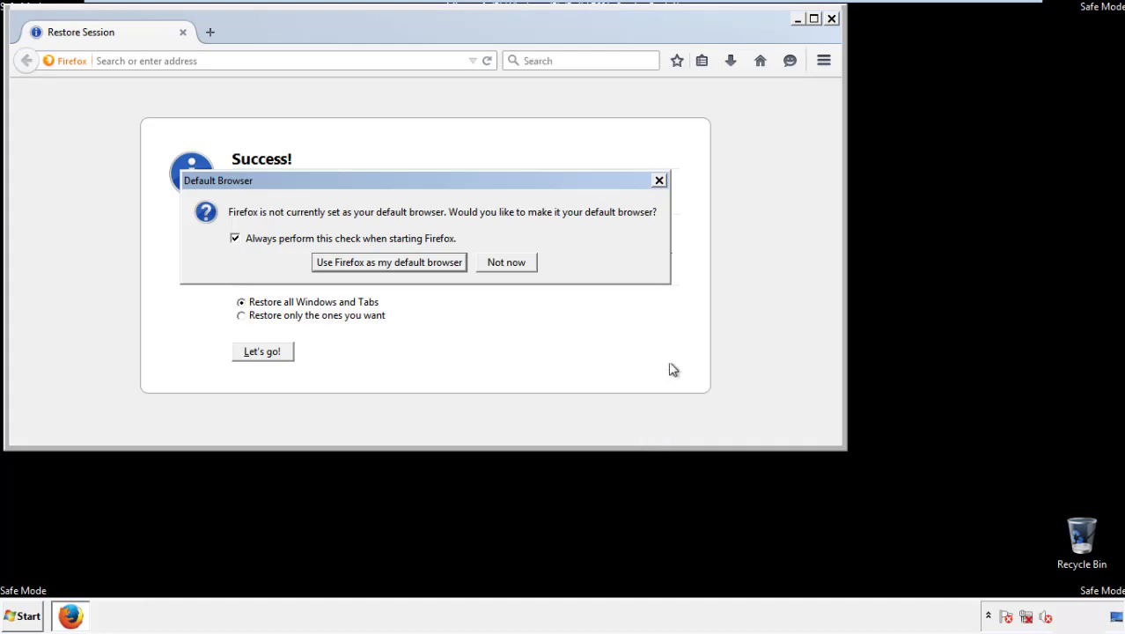
left_click(508, 263)
Close Firefox and launch Google Chrome from its desktop shortcut.
left_click(831, 17)
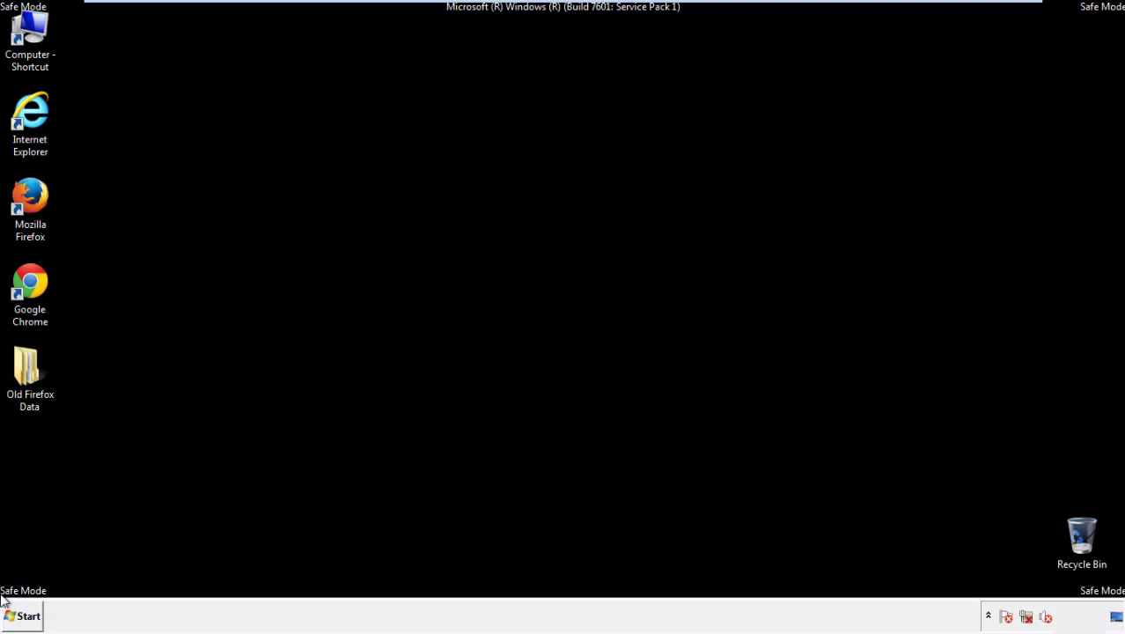
left_click(27, 280)
double_click(26, 280)
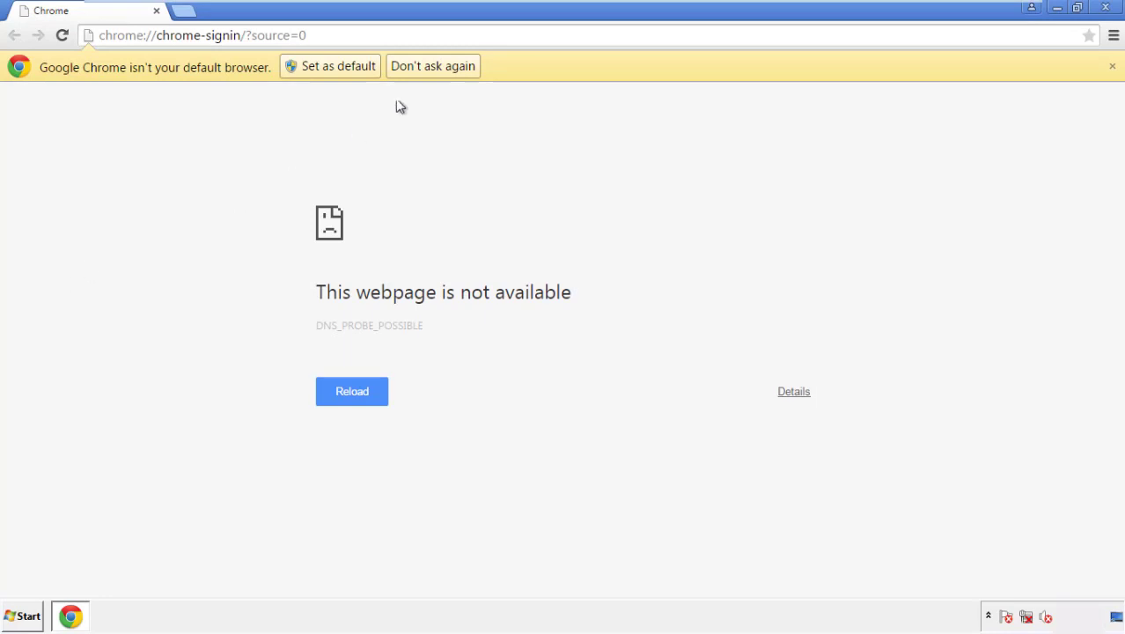
Choose Don't ask again for the default-browser prompt, then reach Clear browsing data via Settings > History.
left_click(433, 67)
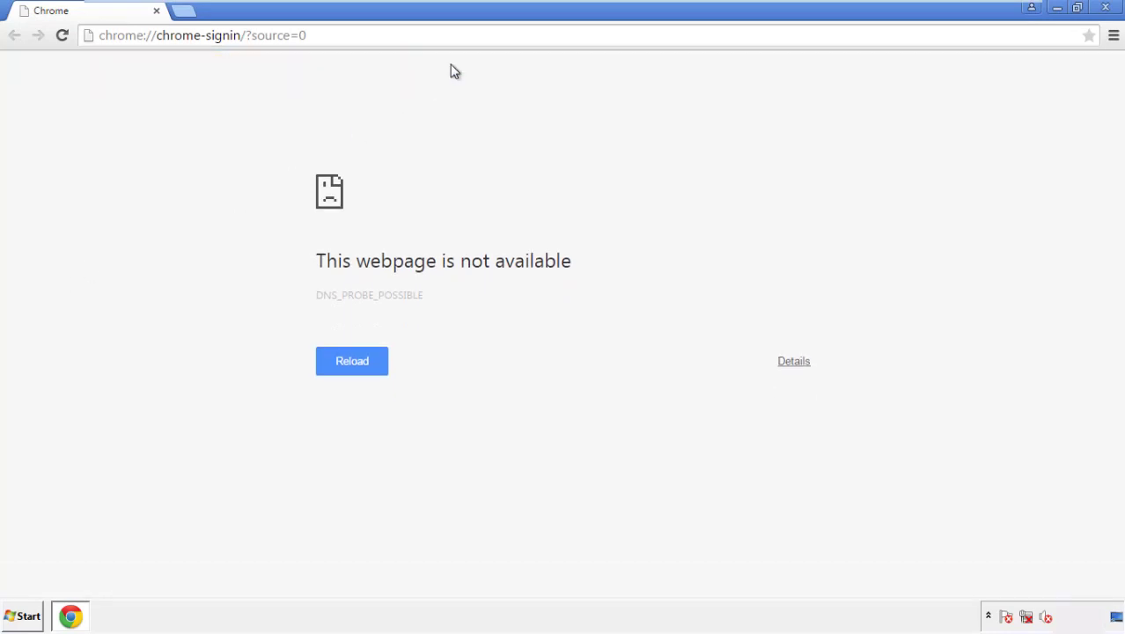
left_click(1114, 37)
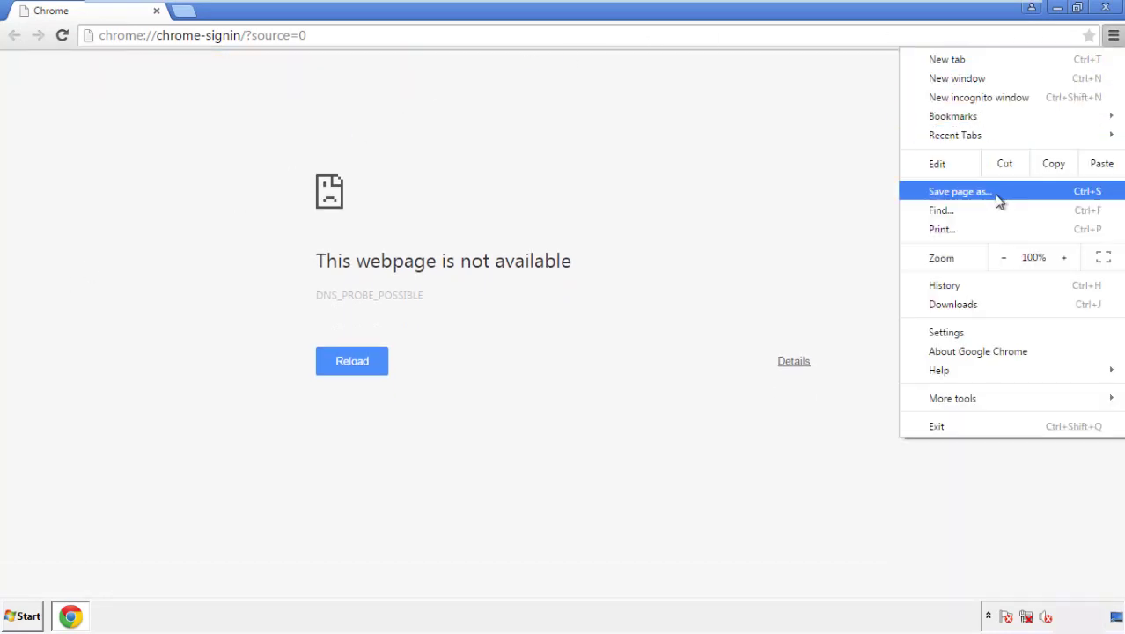
left_click(949, 334)
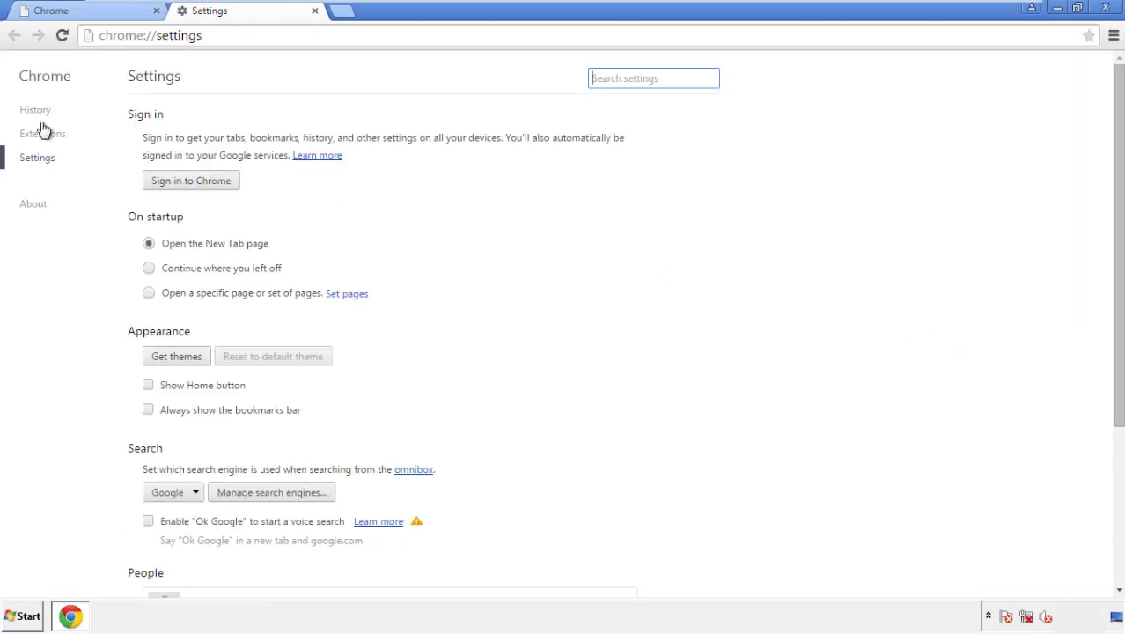
left_click(41, 114)
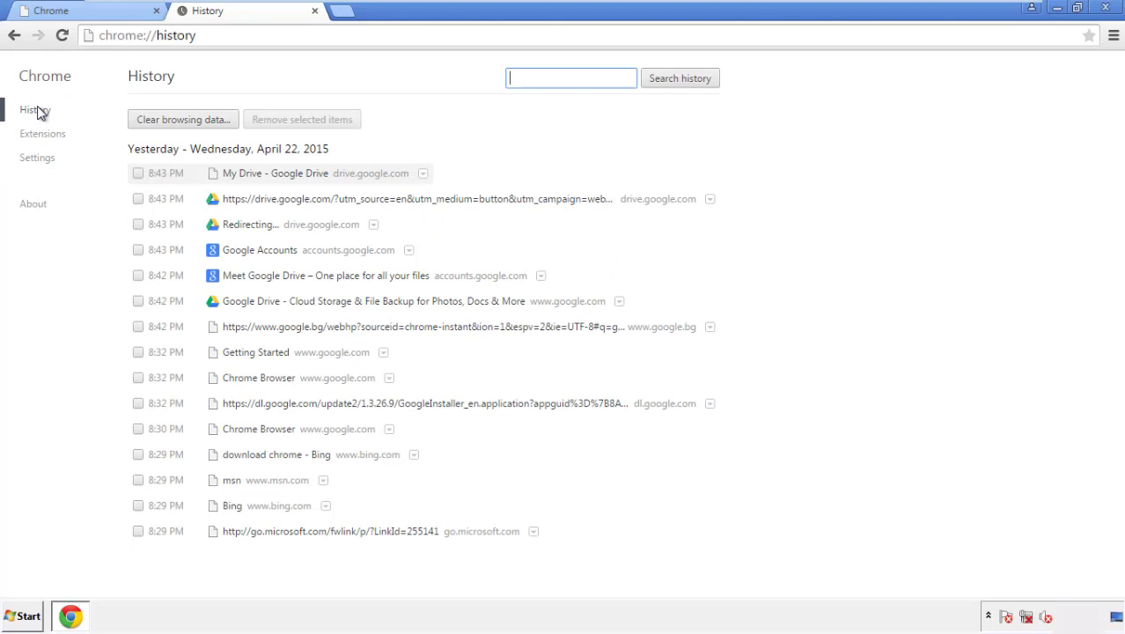
left_click(170, 123)
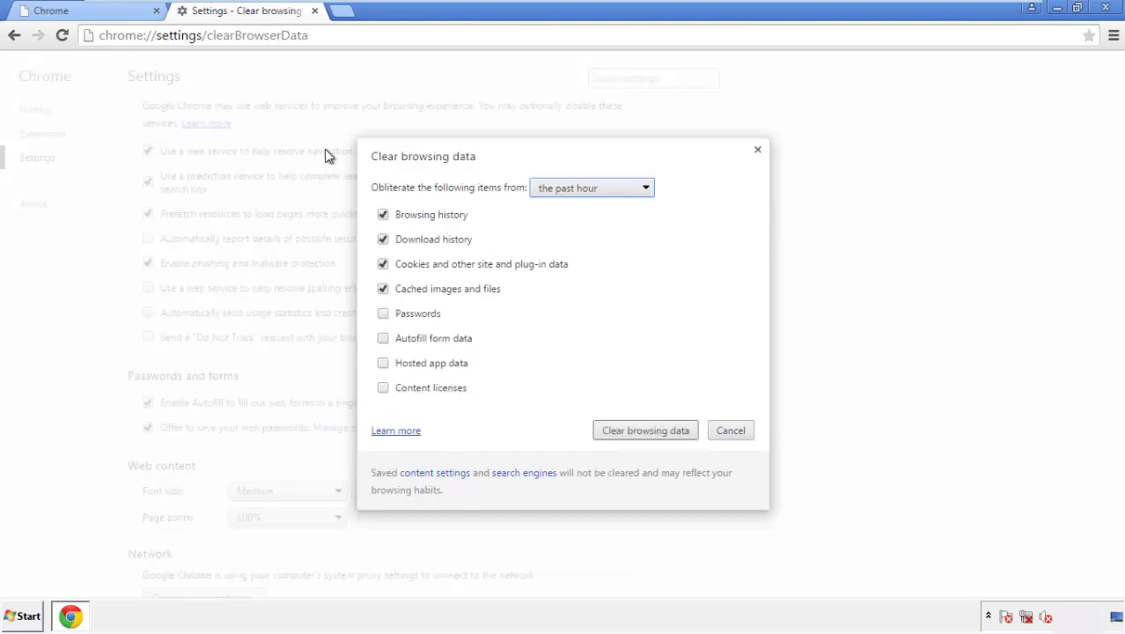
Clear browsing data from the beginning of time, including autofill form data.
left_click(566, 190)
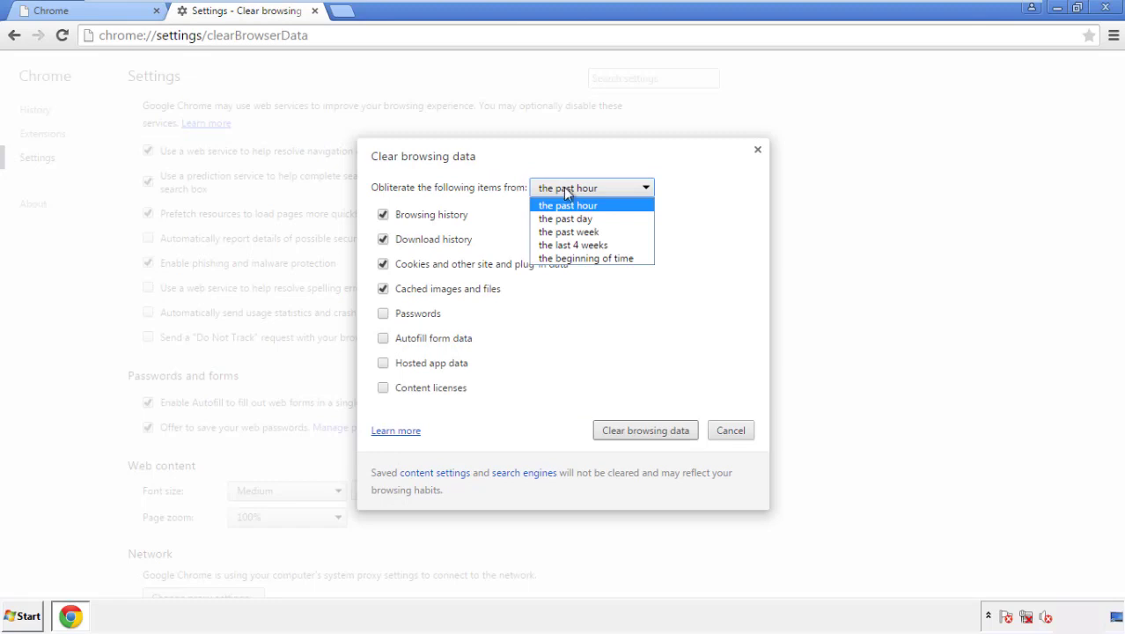
left_click(563, 258)
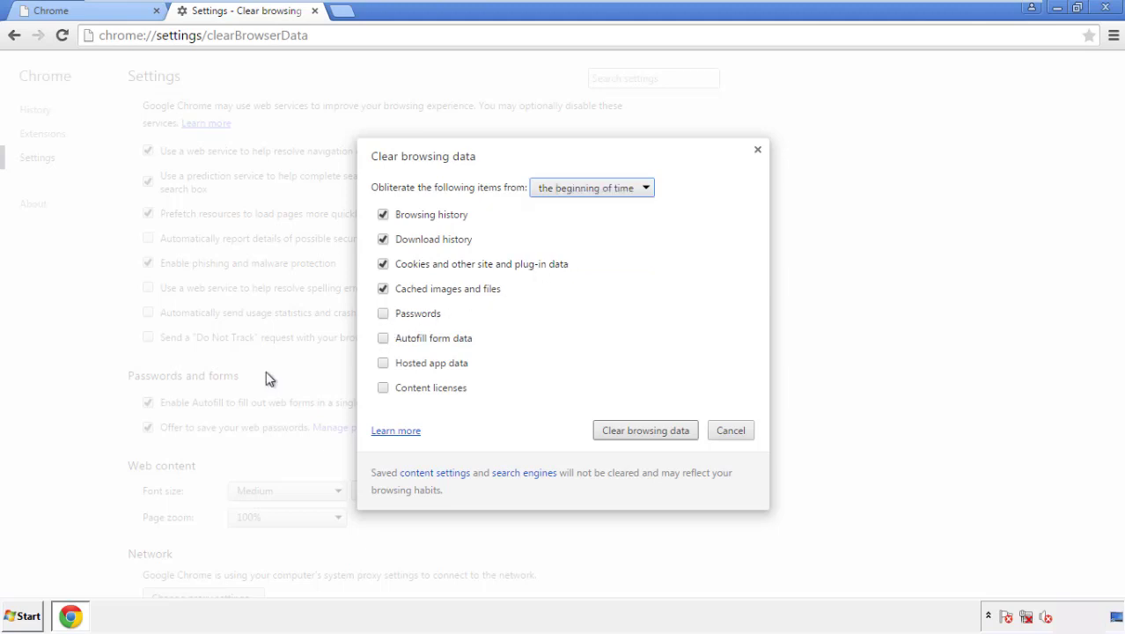
left_click(392, 343)
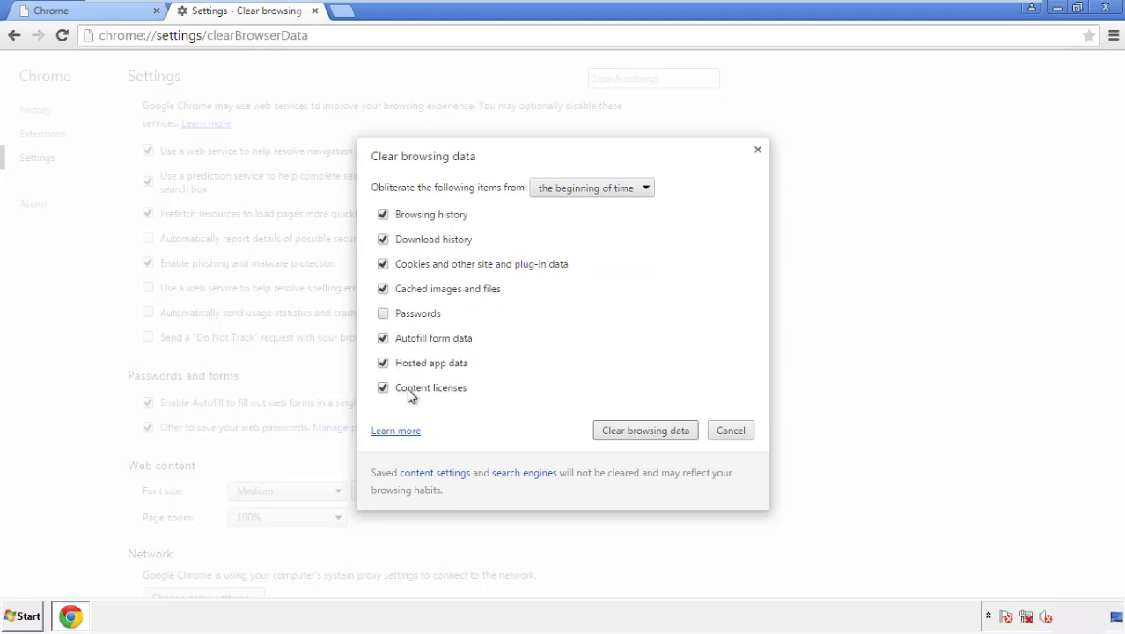
left_click(630, 432)
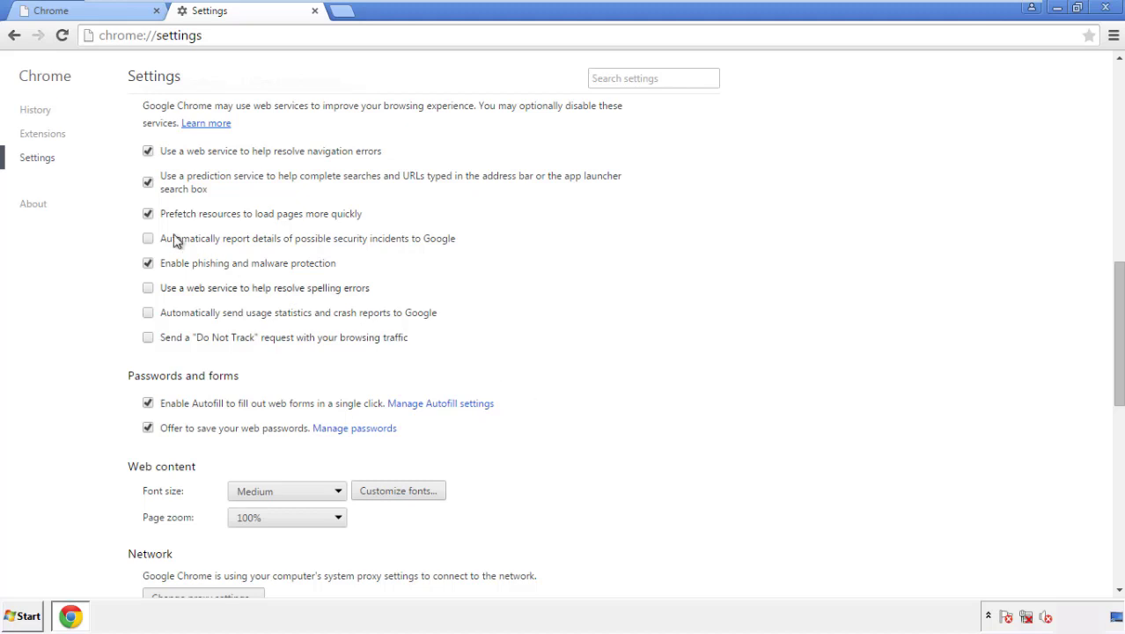
Reset Chrome settings to their original defaults and close the browser.
left_click_drag(1119, 280, 1116, 472)
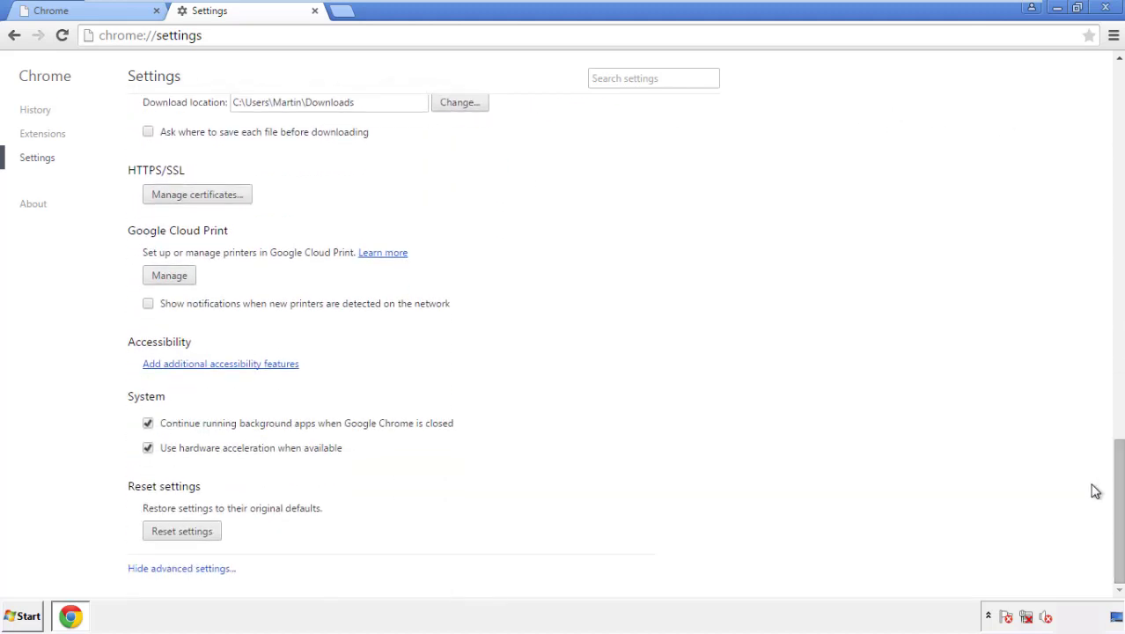
left_click(181, 532)
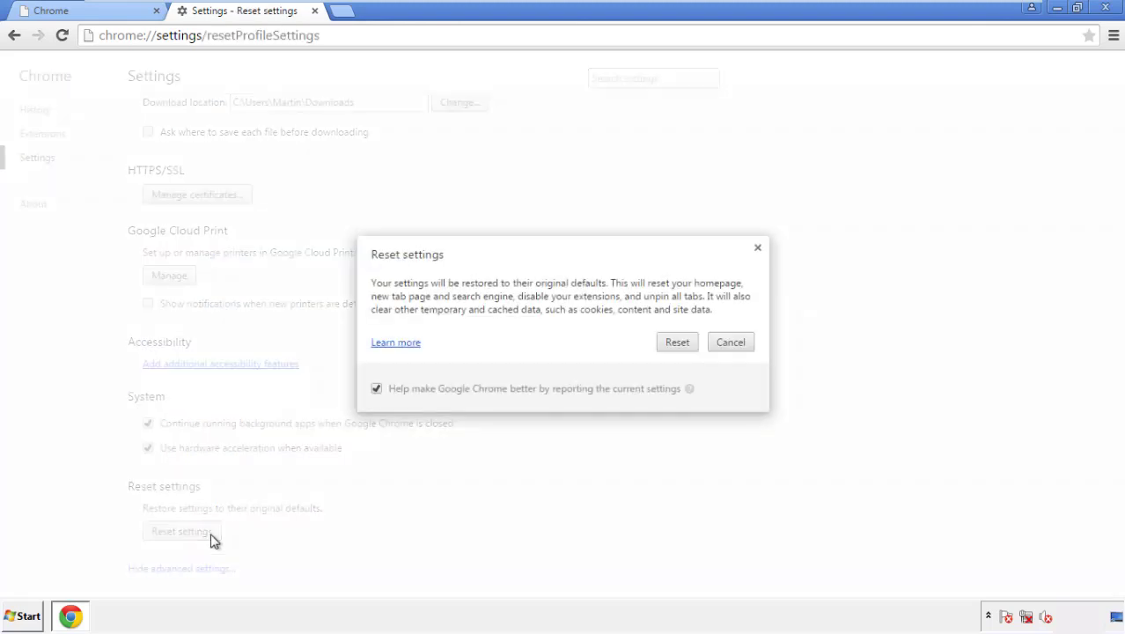
left_click(678, 344)
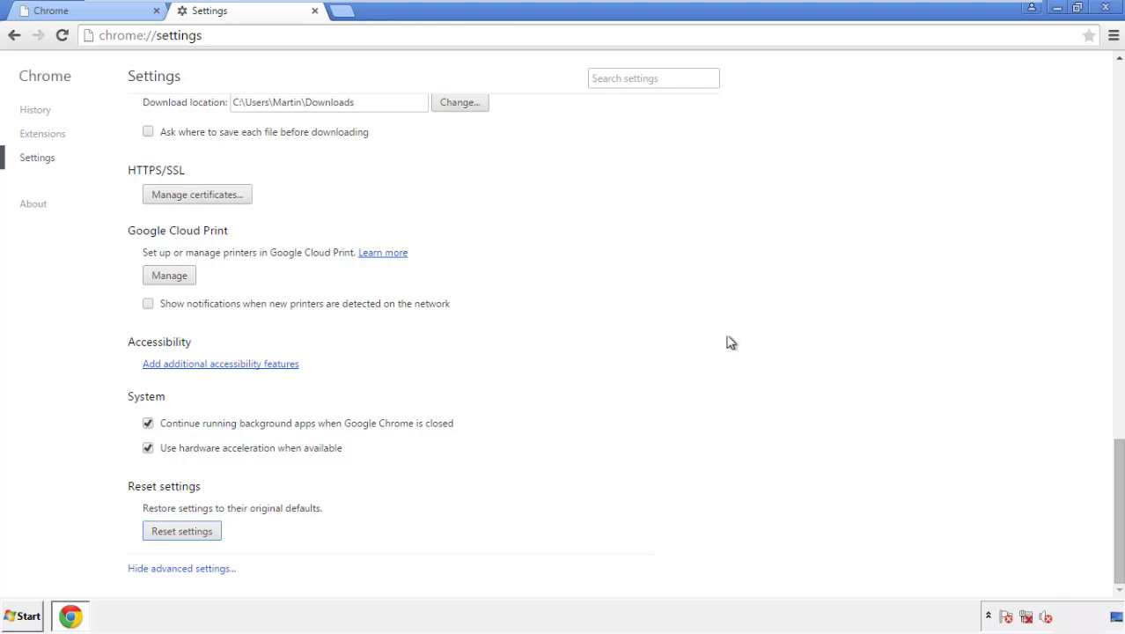
left_click(1106, 7)
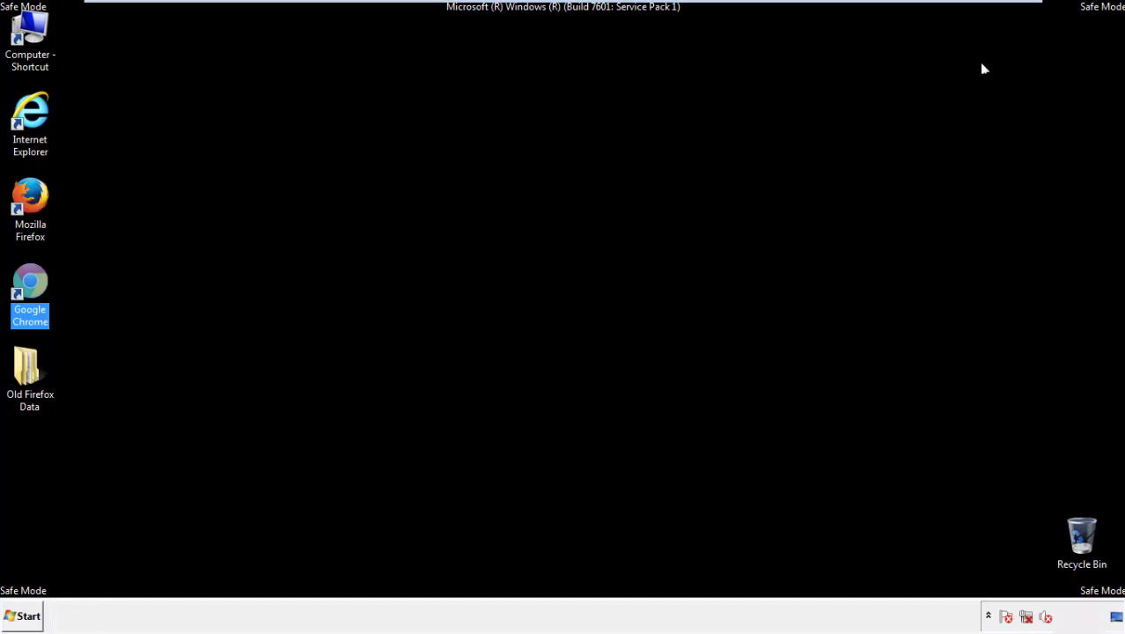
Remove the Search Mine extension in Firefox's Add-ons manager and close Firefox.
left_click(607, 285)
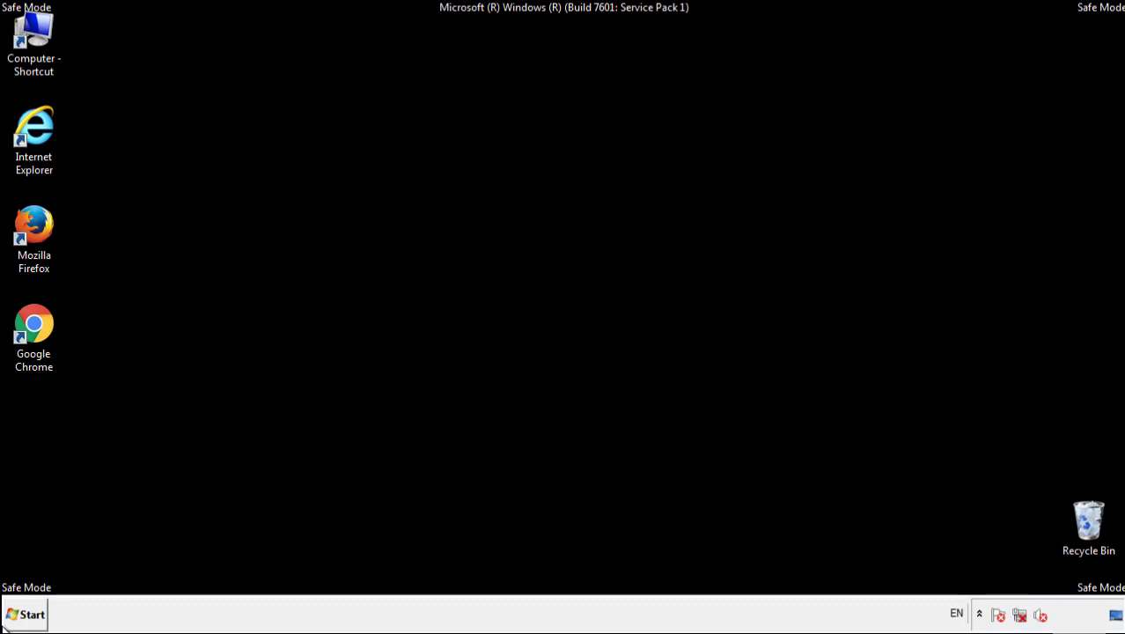
double_click(43, 220)
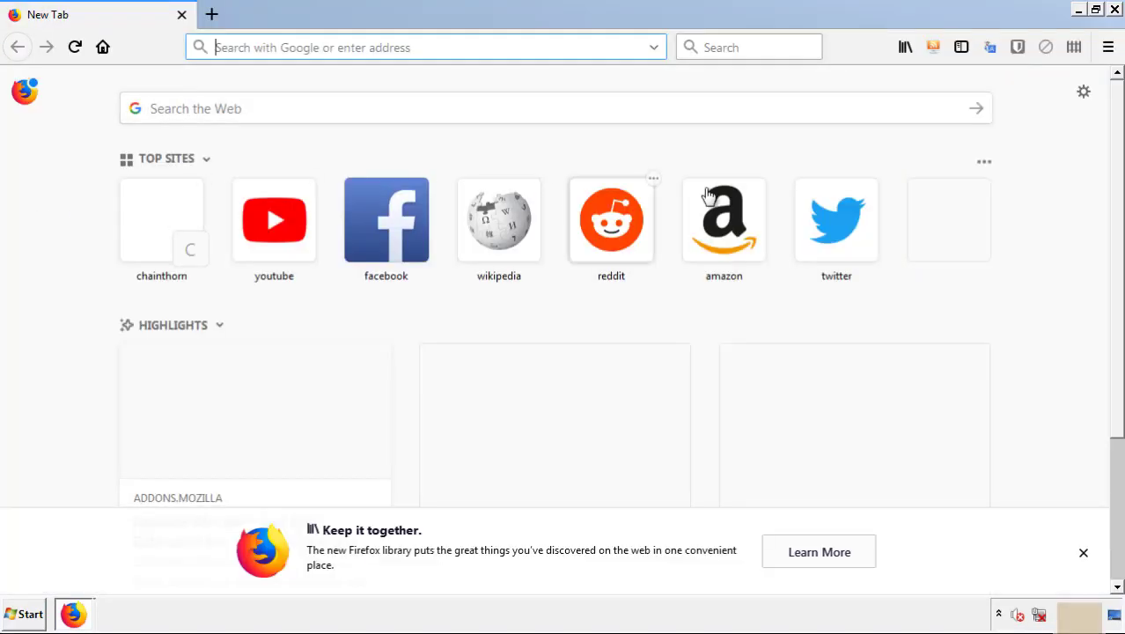
left_click(1109, 47)
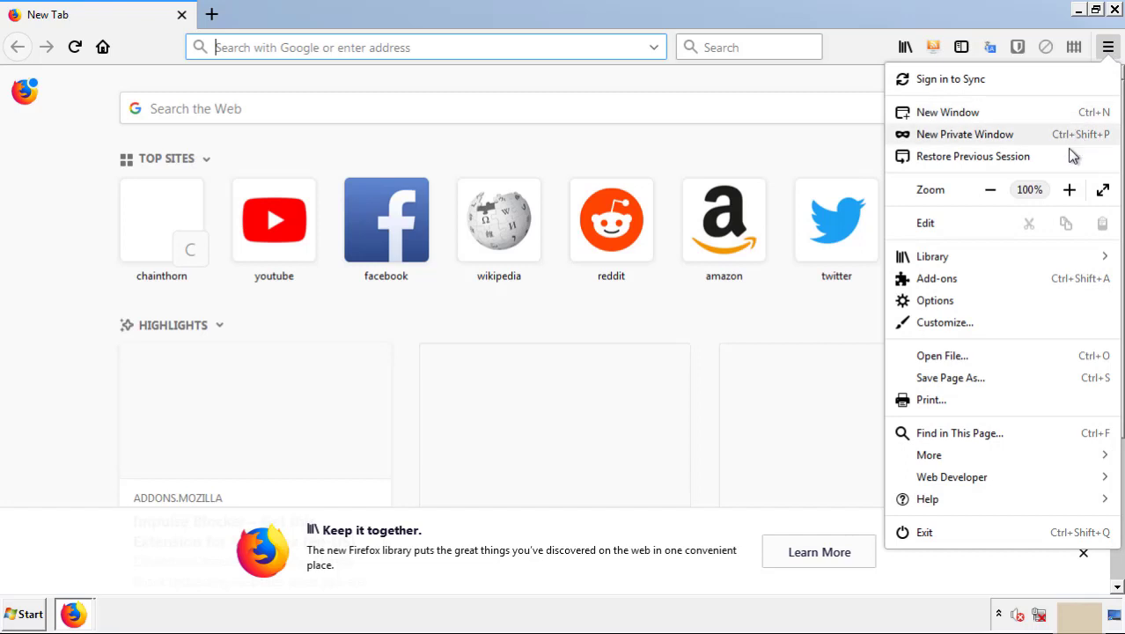
left_click(1037, 284)
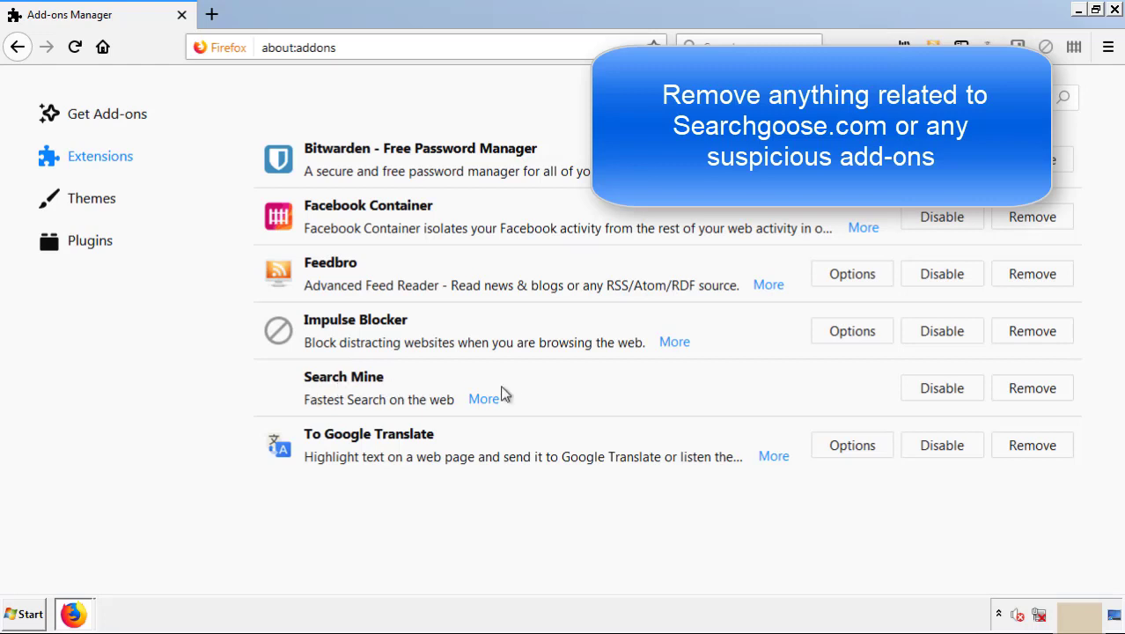
left_click(1028, 396)
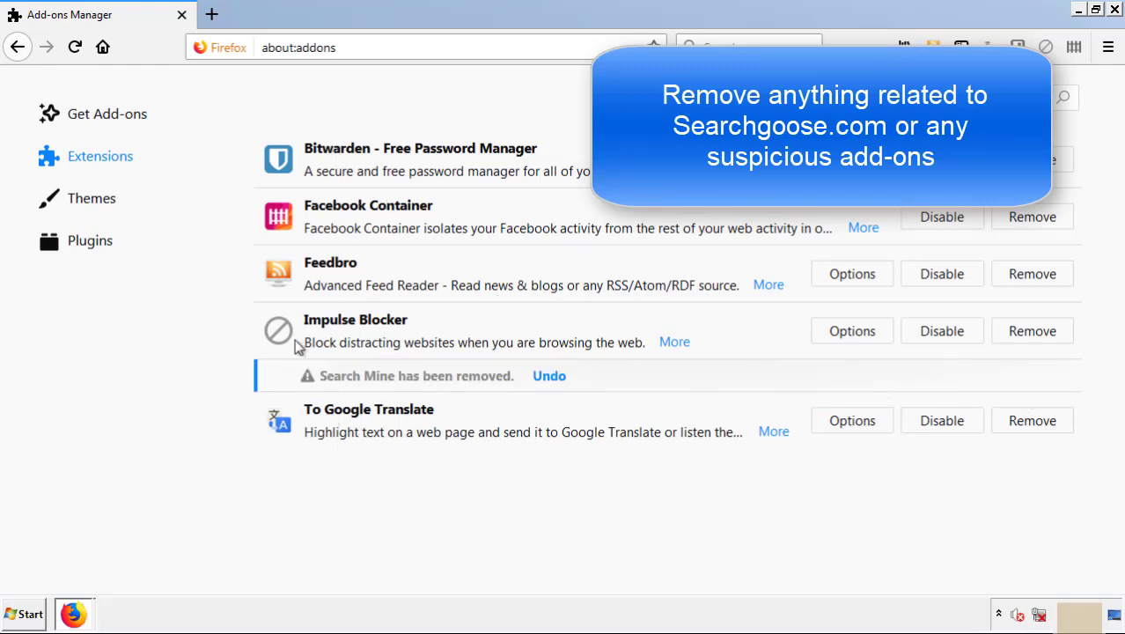
left_click(1117, 13)
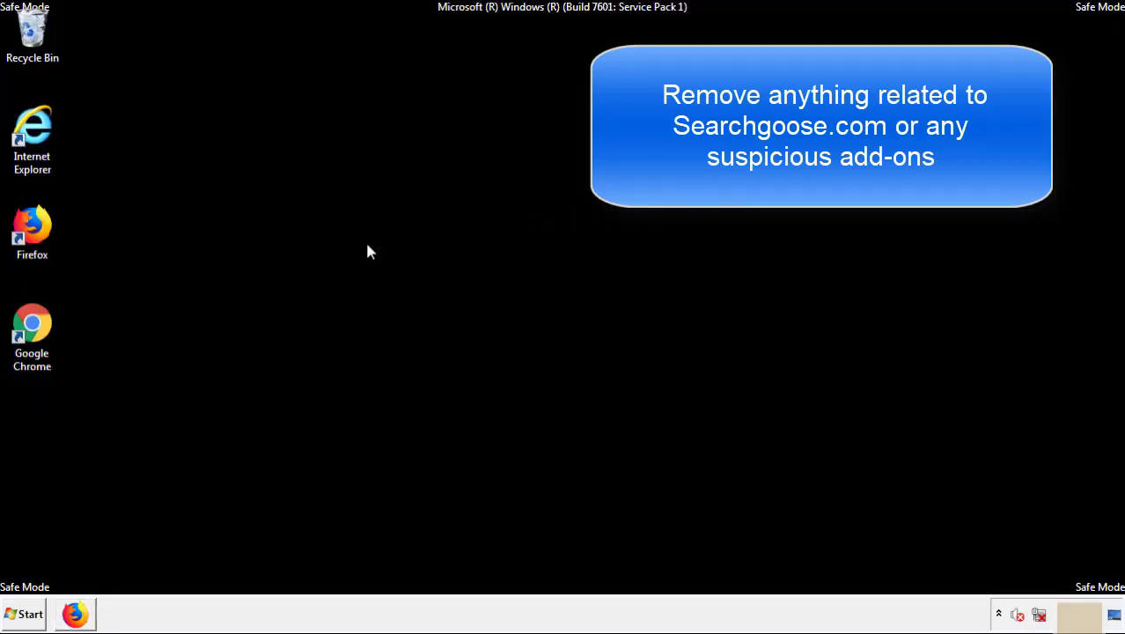
Remove the Search Mine extension from Chrome's Extensions page, then bring up the Start menu.
double_click(30, 344)
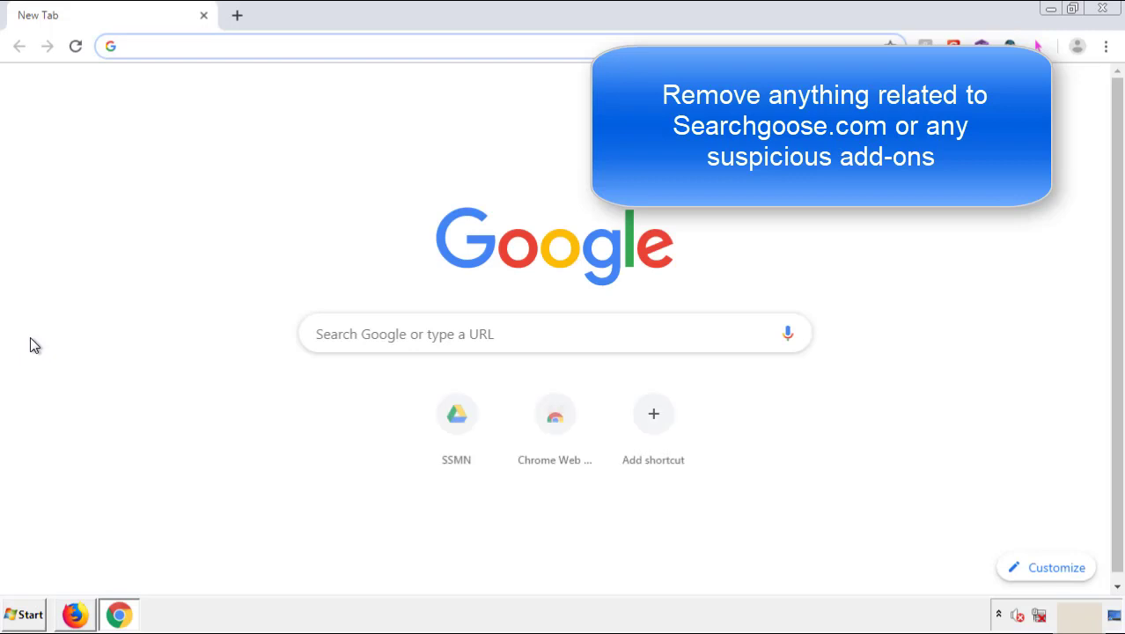
left_click(1105, 46)
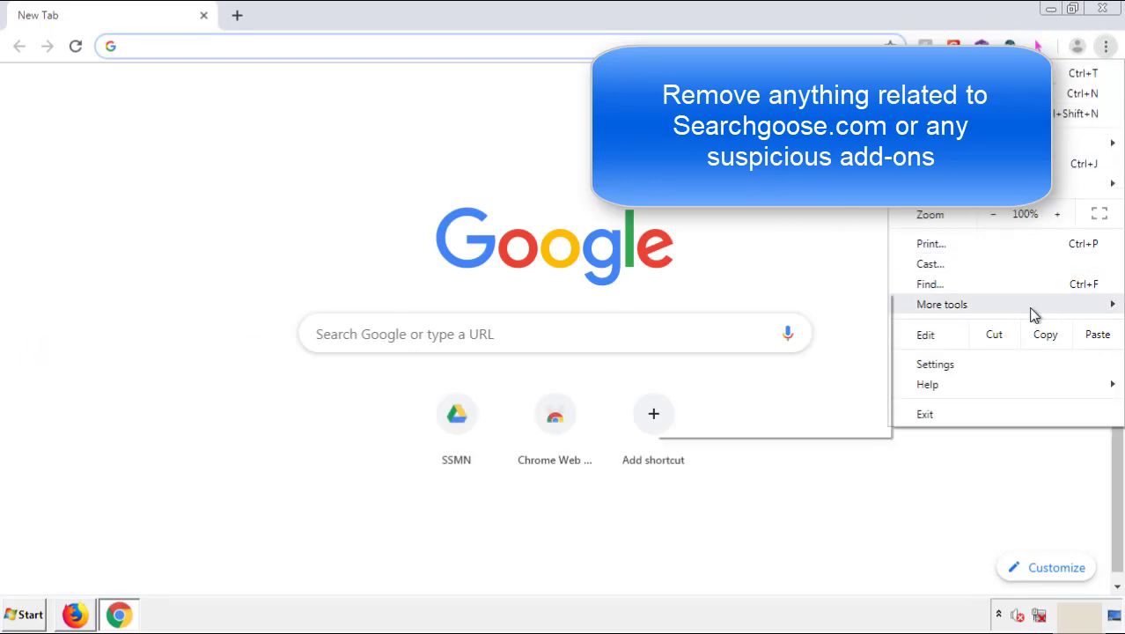
mouse_move(1009, 311)
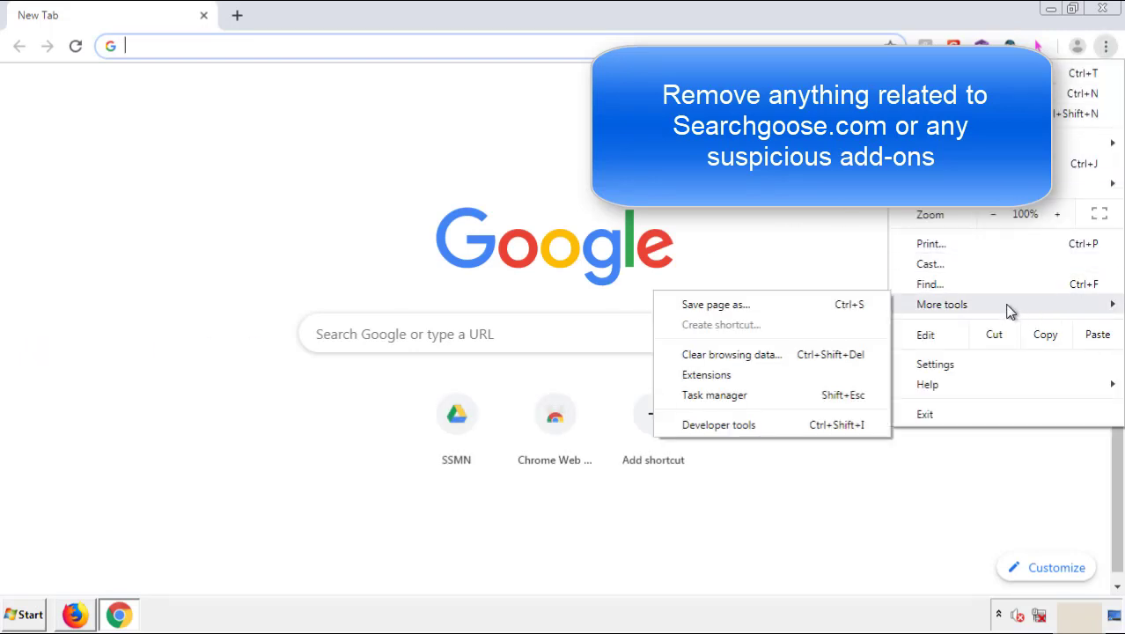
left_click(713, 375)
scroll(319, 294, "down", 7)
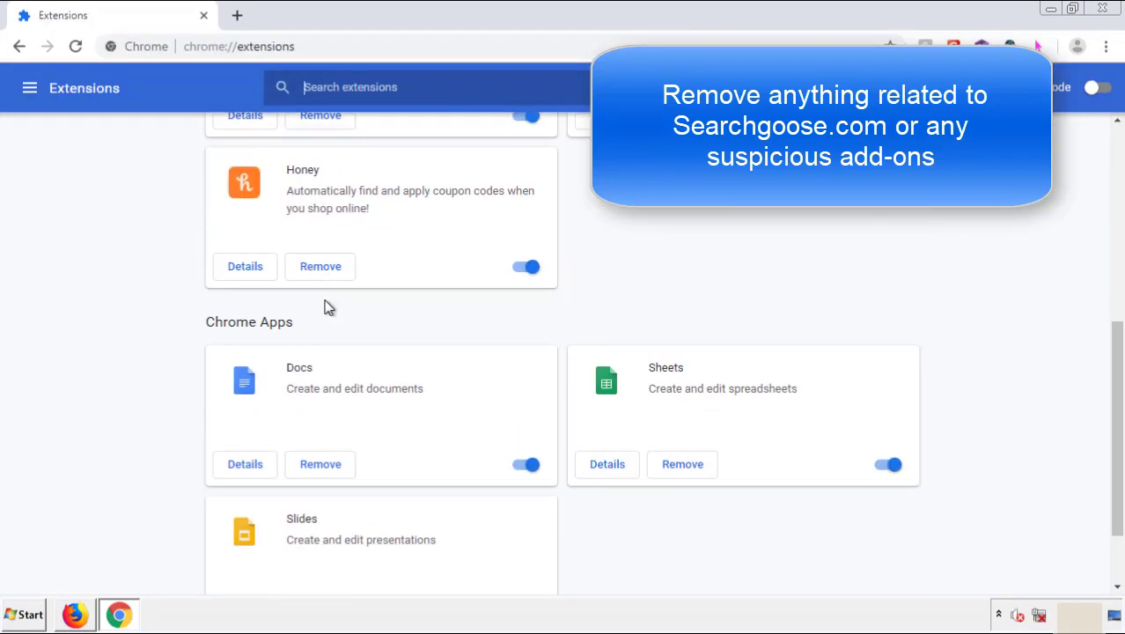
scroll(427, 321, "up", 7)
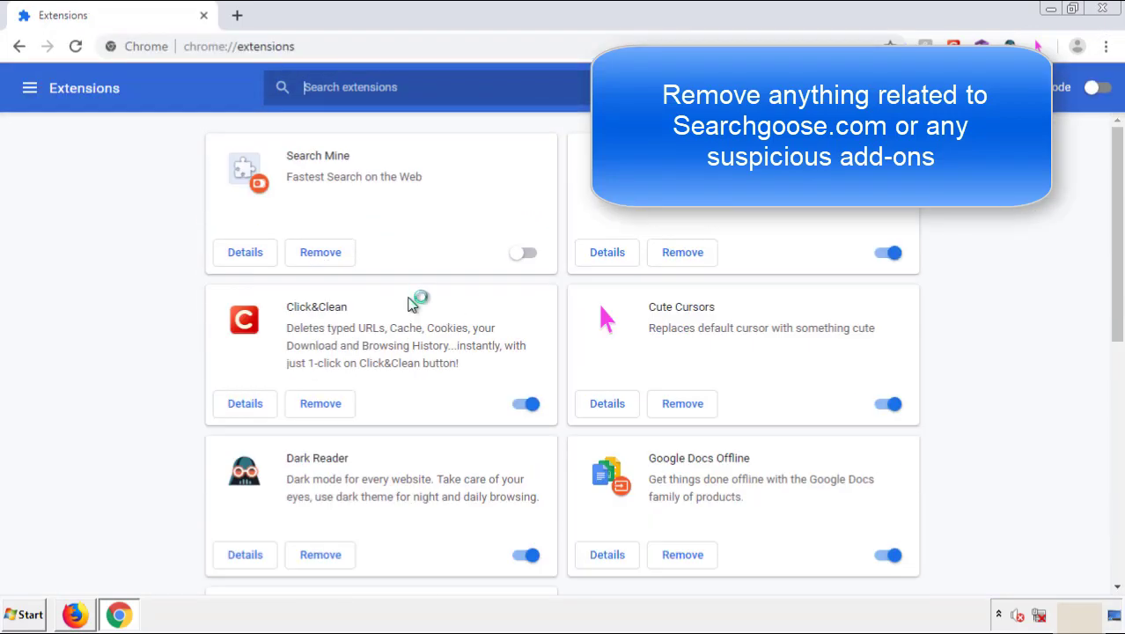
left_click(317, 255)
key("Return")
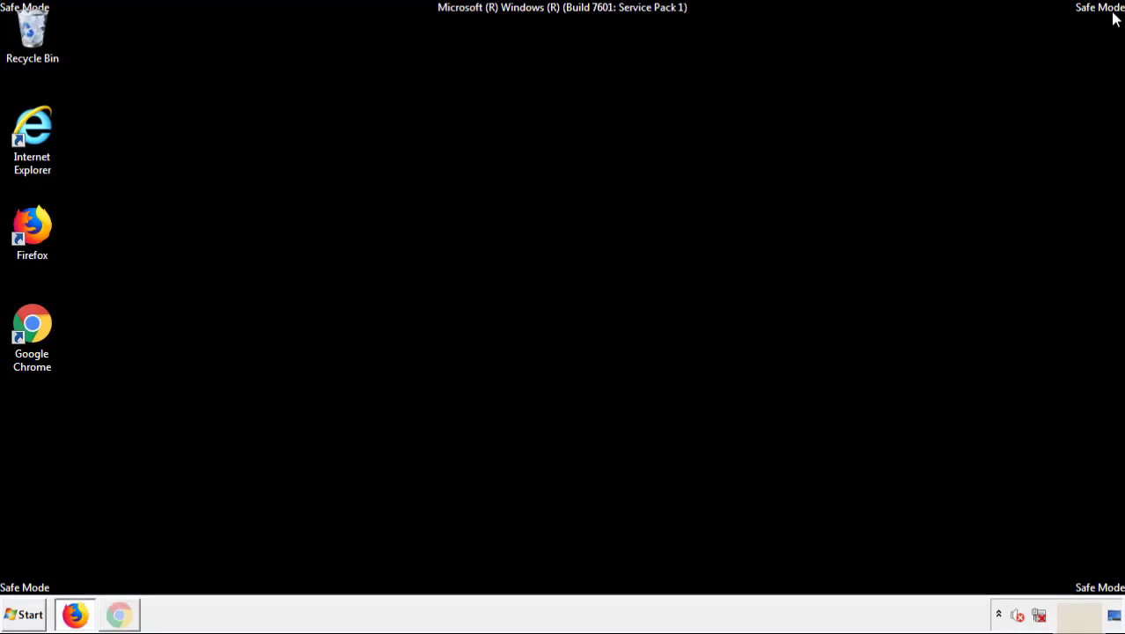
left_click(26, 615)
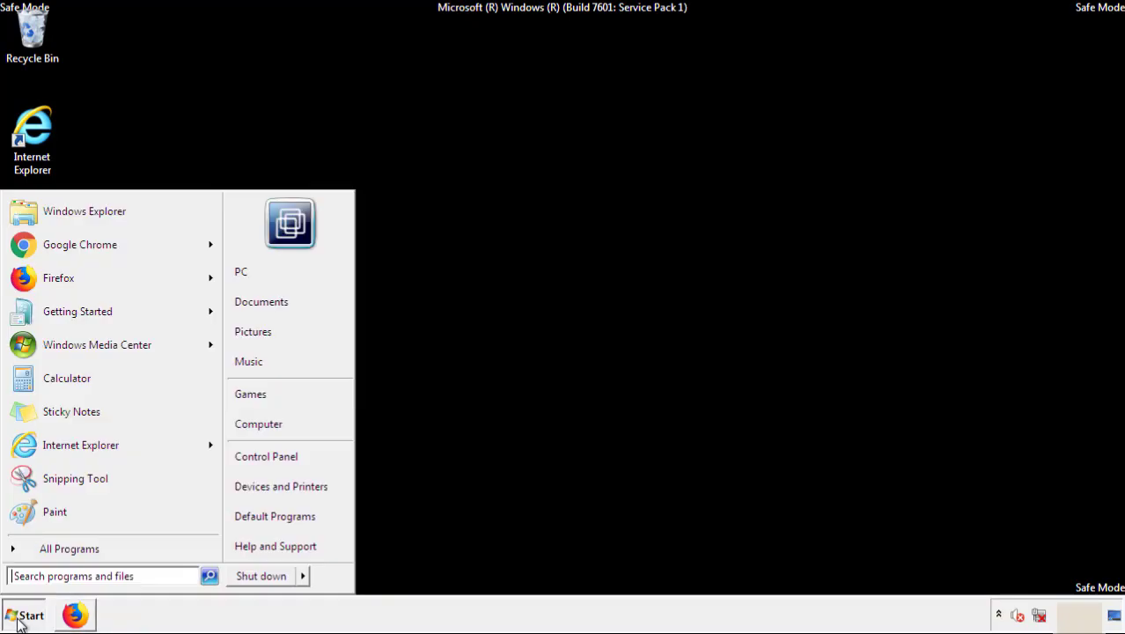